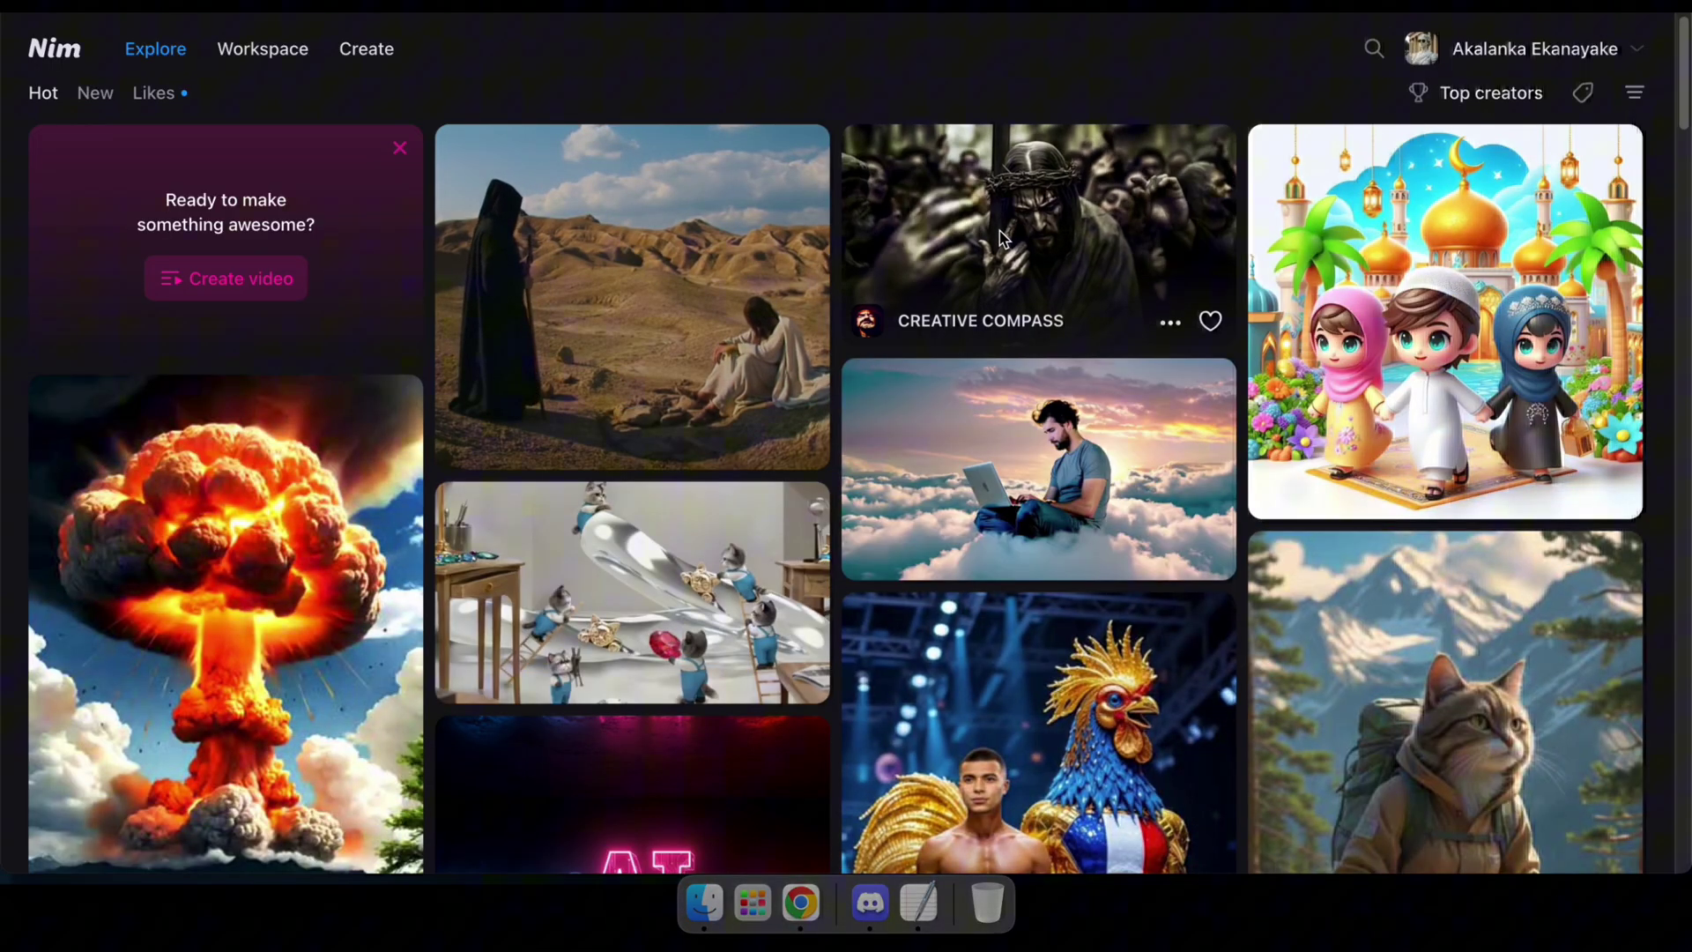
- Scroll through Nim's home page and go to the Create page
{"action": "scroll", "coordinate": [663, 426], "scroll_direction": "down", "scroll_amount": 10}
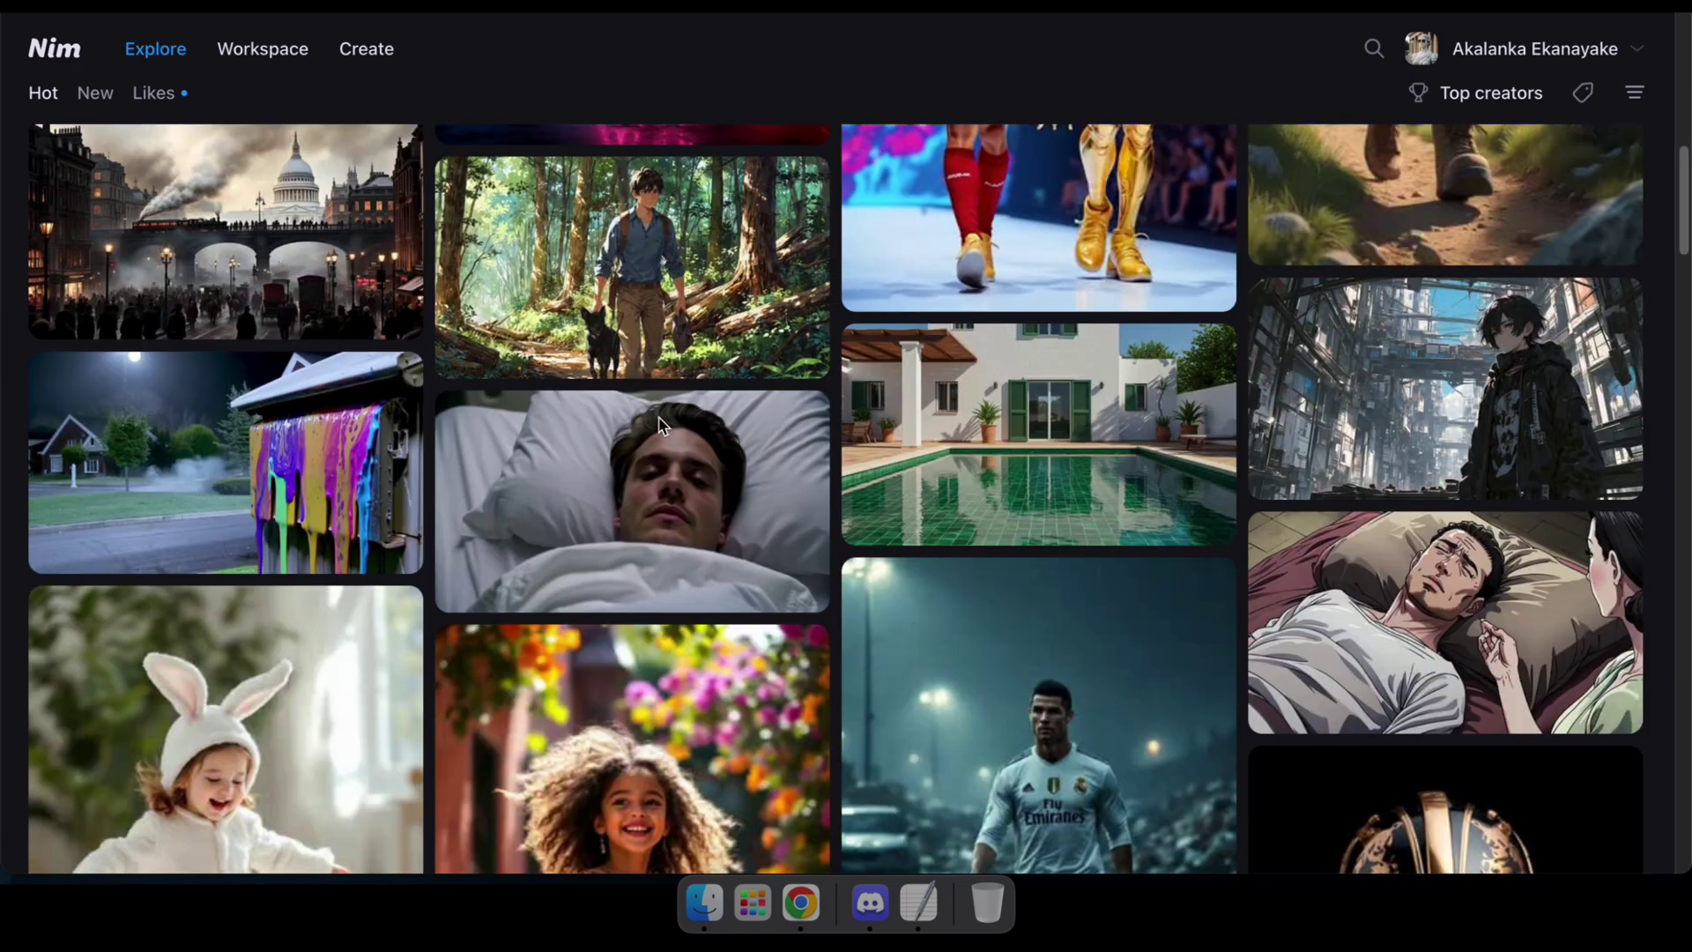
{"action": "scroll", "coordinate": [1027, 516], "scroll_direction": "down", "scroll_amount": 5}
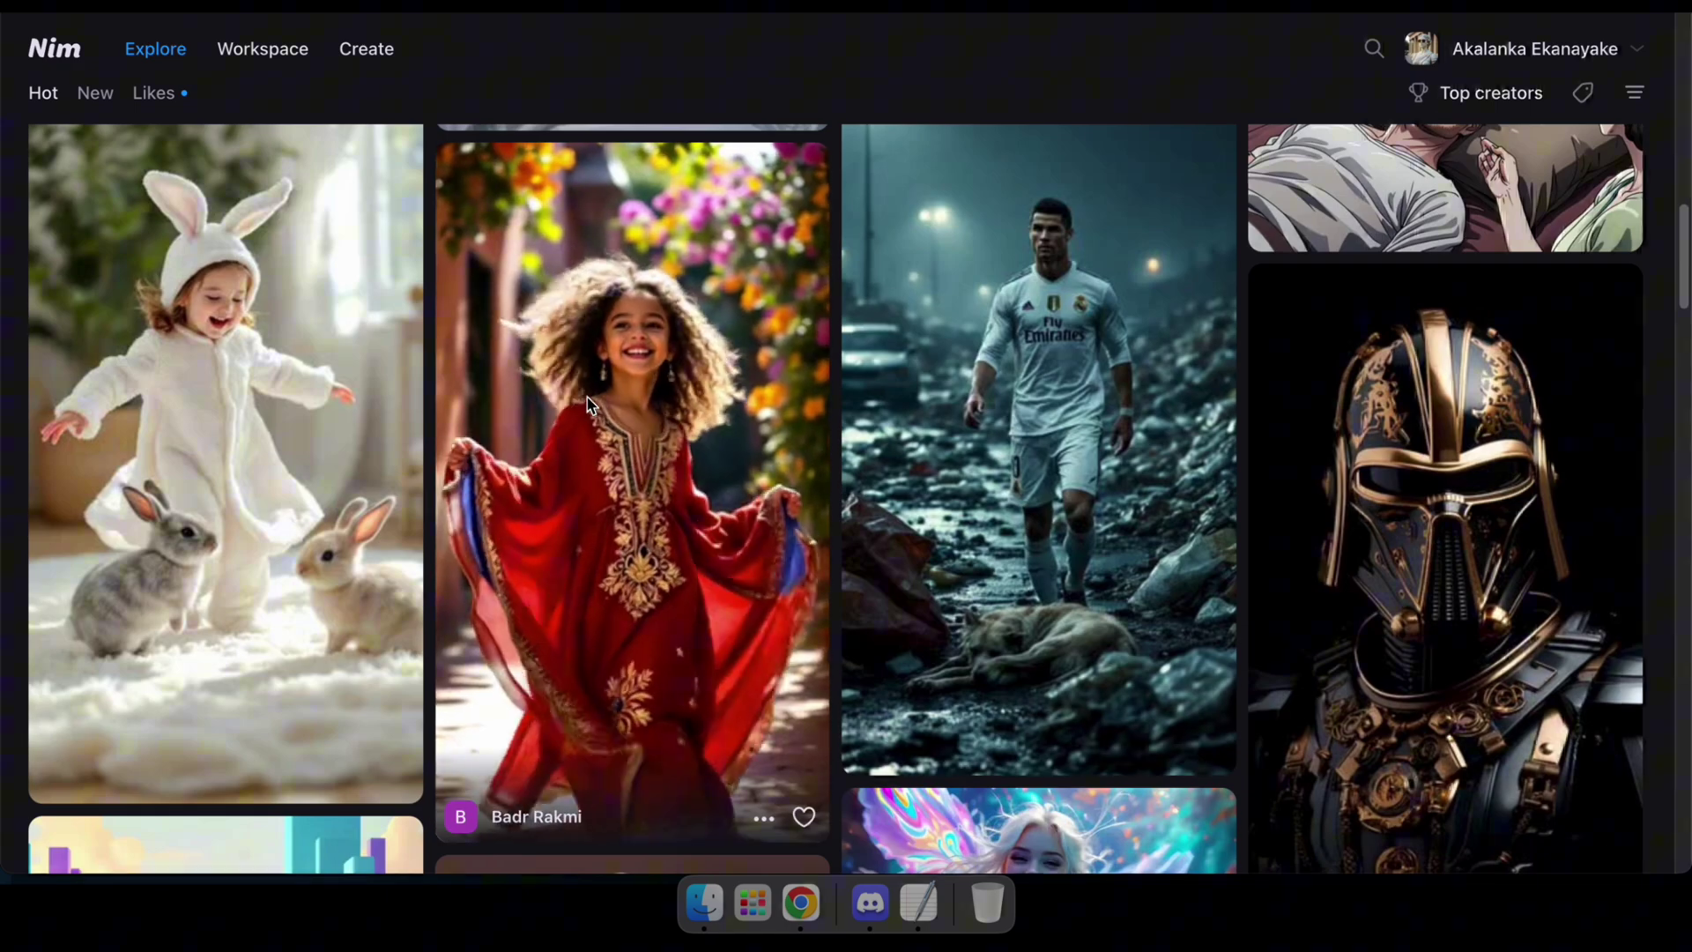
{"action": "scroll", "coordinate": [694, 445], "scroll_direction": "down", "scroll_amount": 10}
{"action": "scroll", "coordinate": [712, 551], "scroll_direction": "down", "scroll_amount": 20}
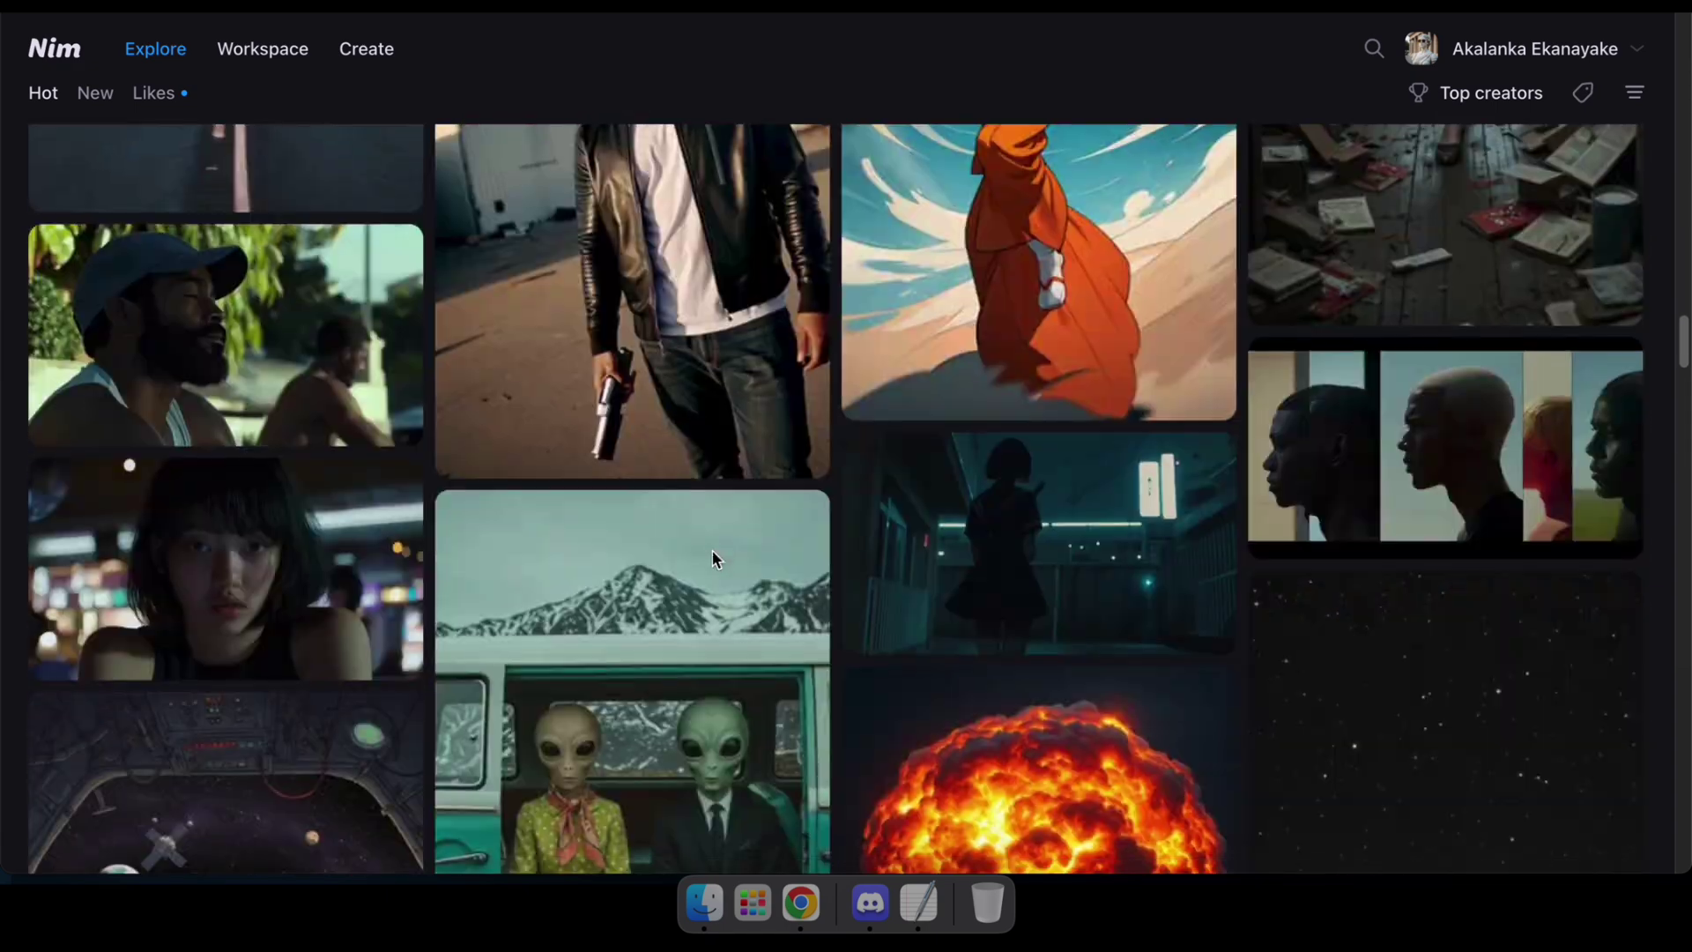
{"action": "scroll", "coordinate": [714, 595], "scroll_direction": "up", "scroll_amount": 20}
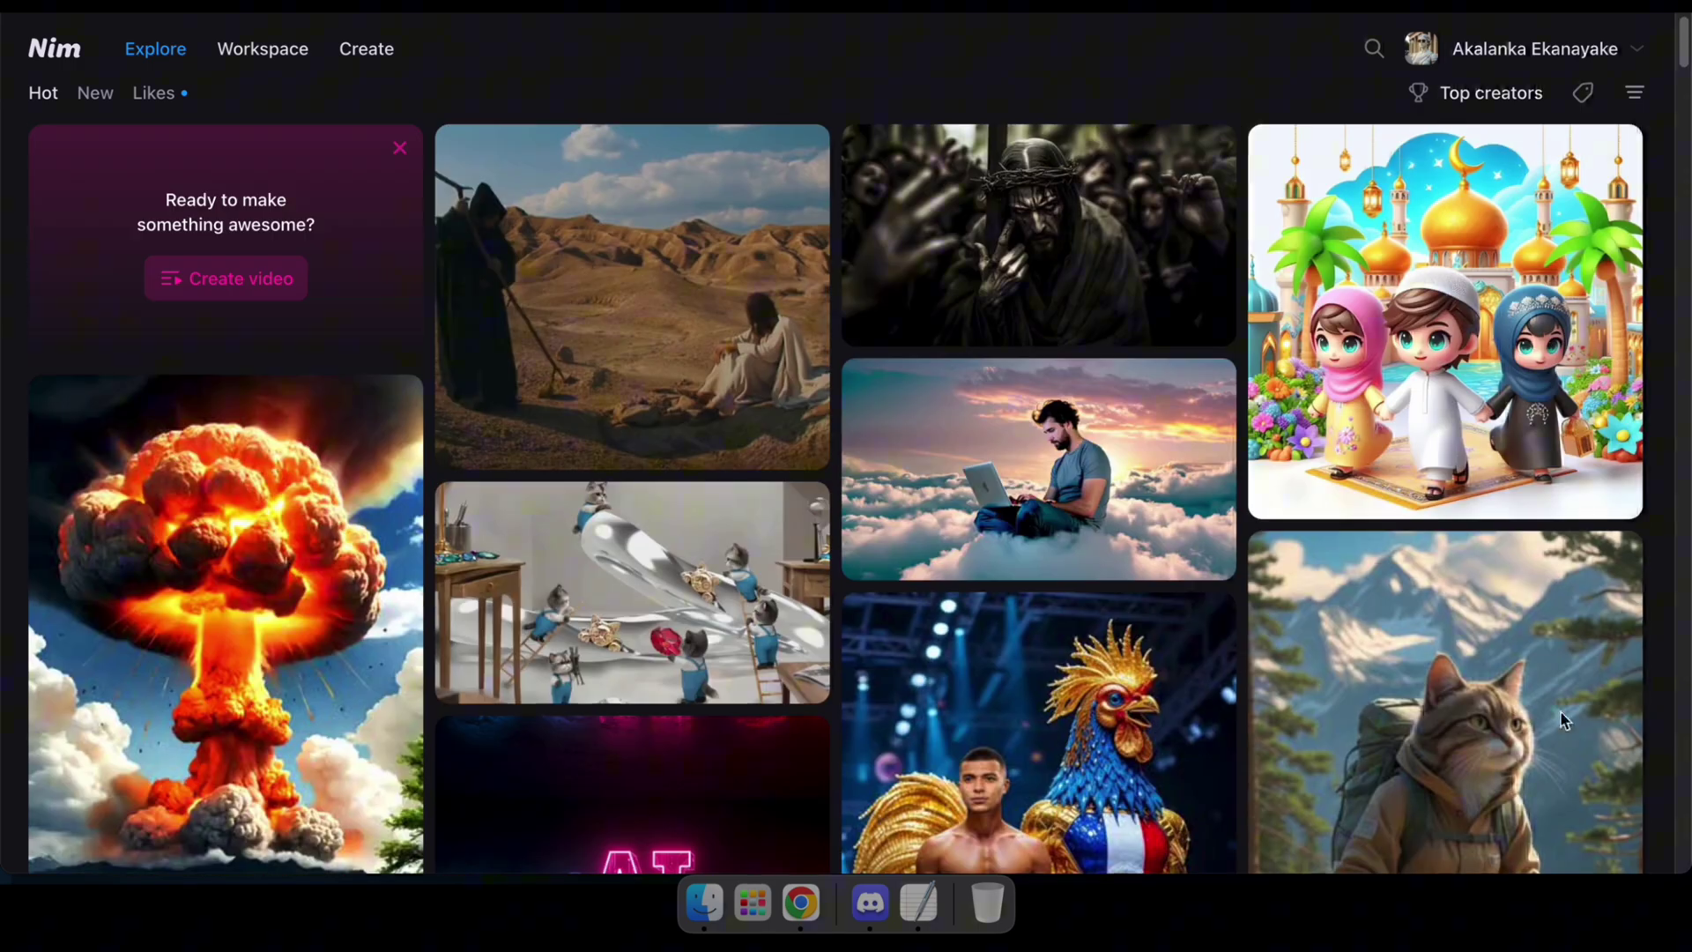
{"action": "left_click", "coordinate": [1533, 48]}
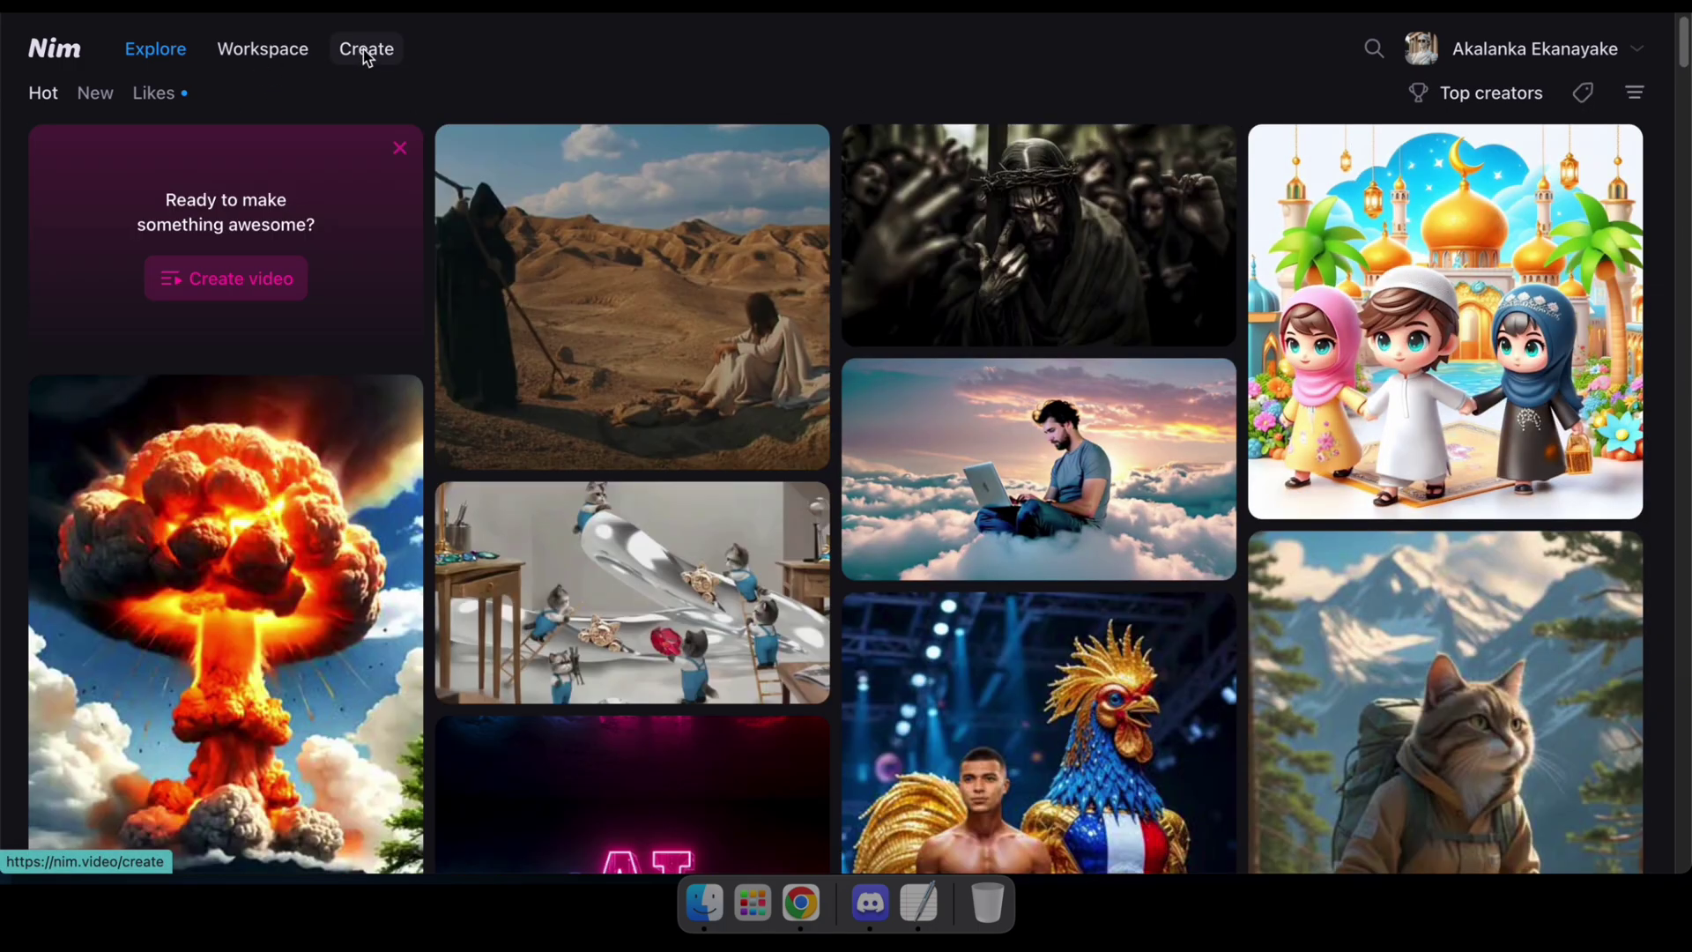
{"action": "left_click", "coordinate": [375, 51]}
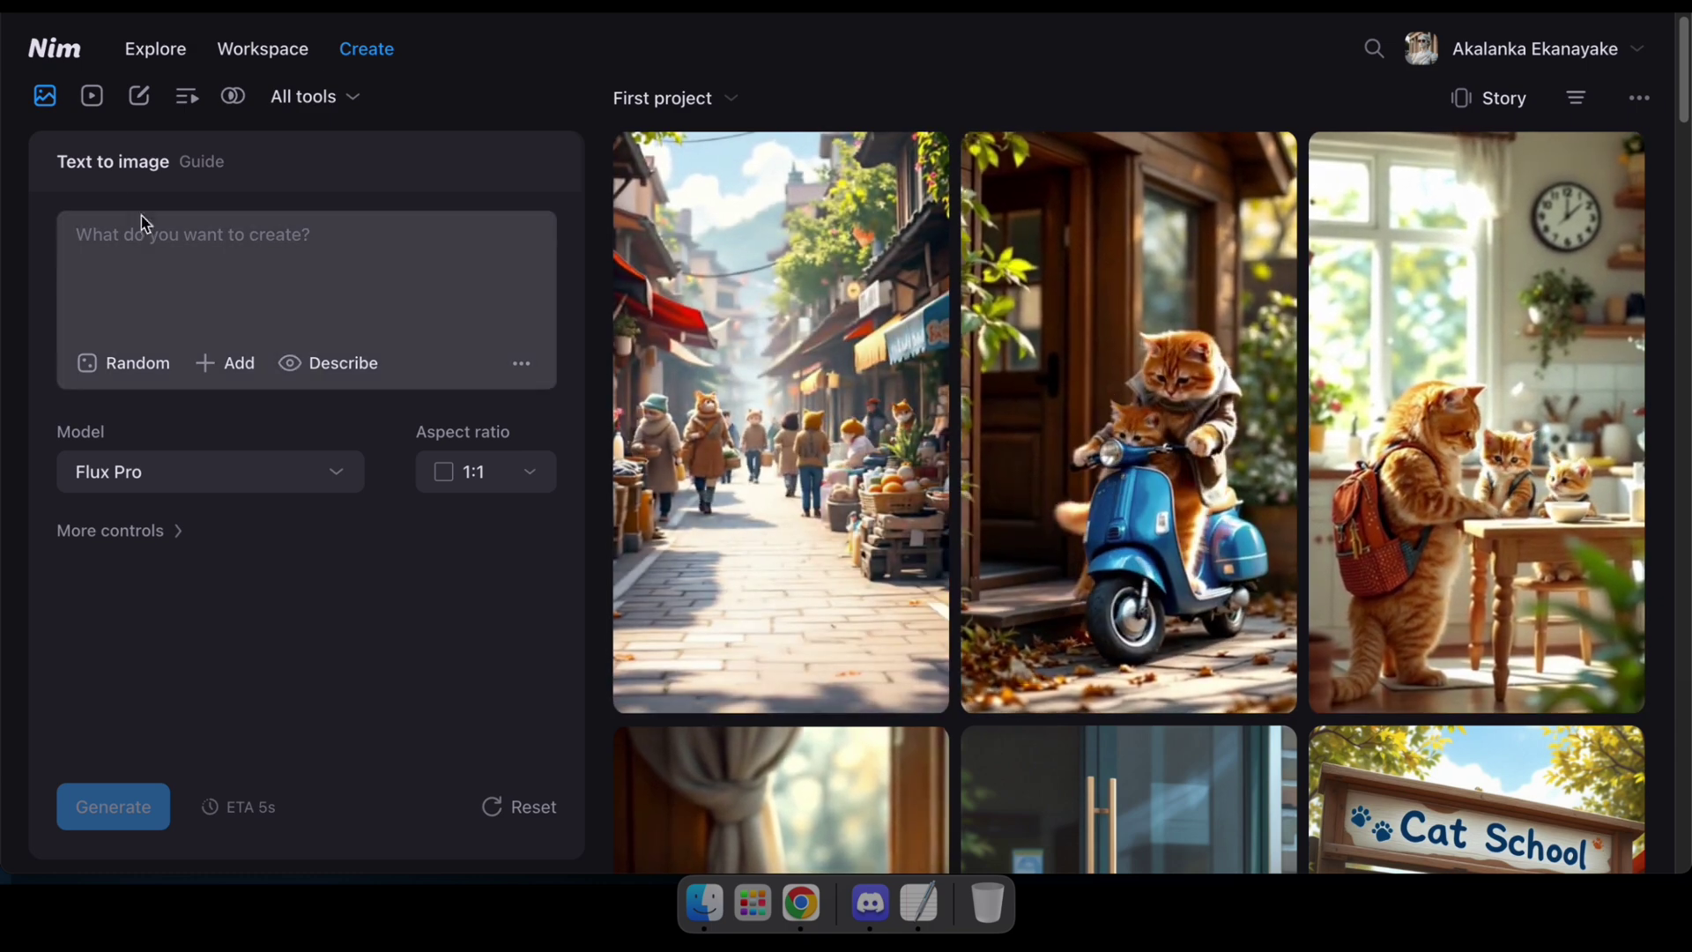
- Preview the Image to video, Describe and Restyle video tools, then list Text to image models
{"action": "left_click", "coordinate": [92, 99]}
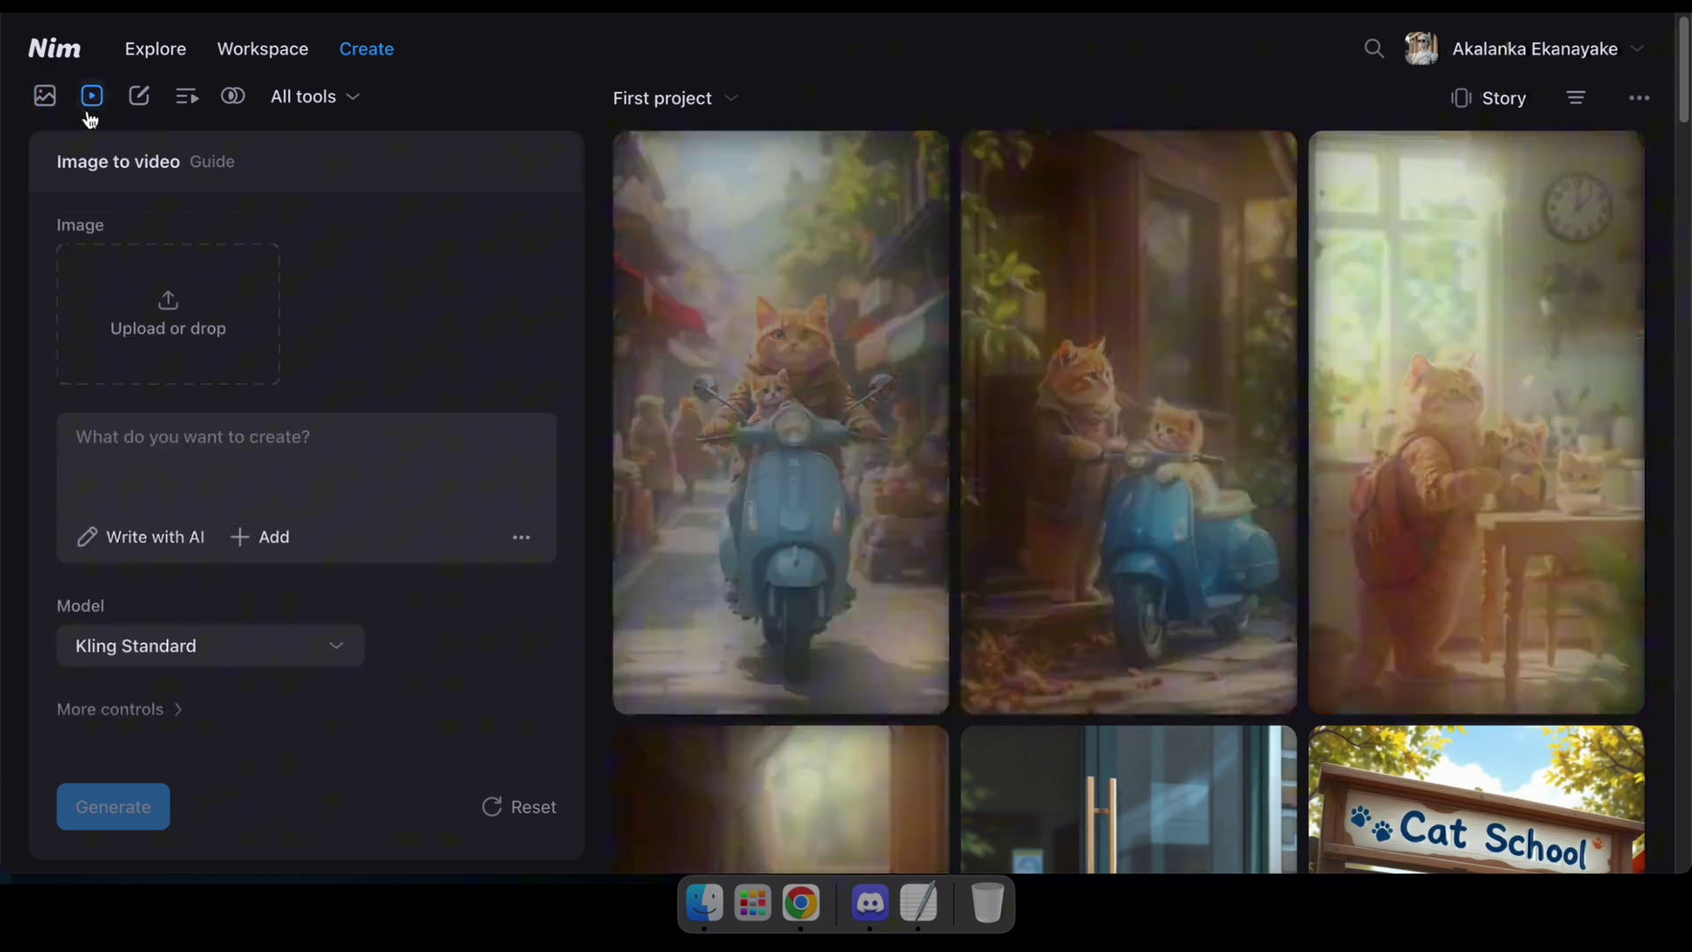
{"action": "left_click", "coordinate": [143, 99]}
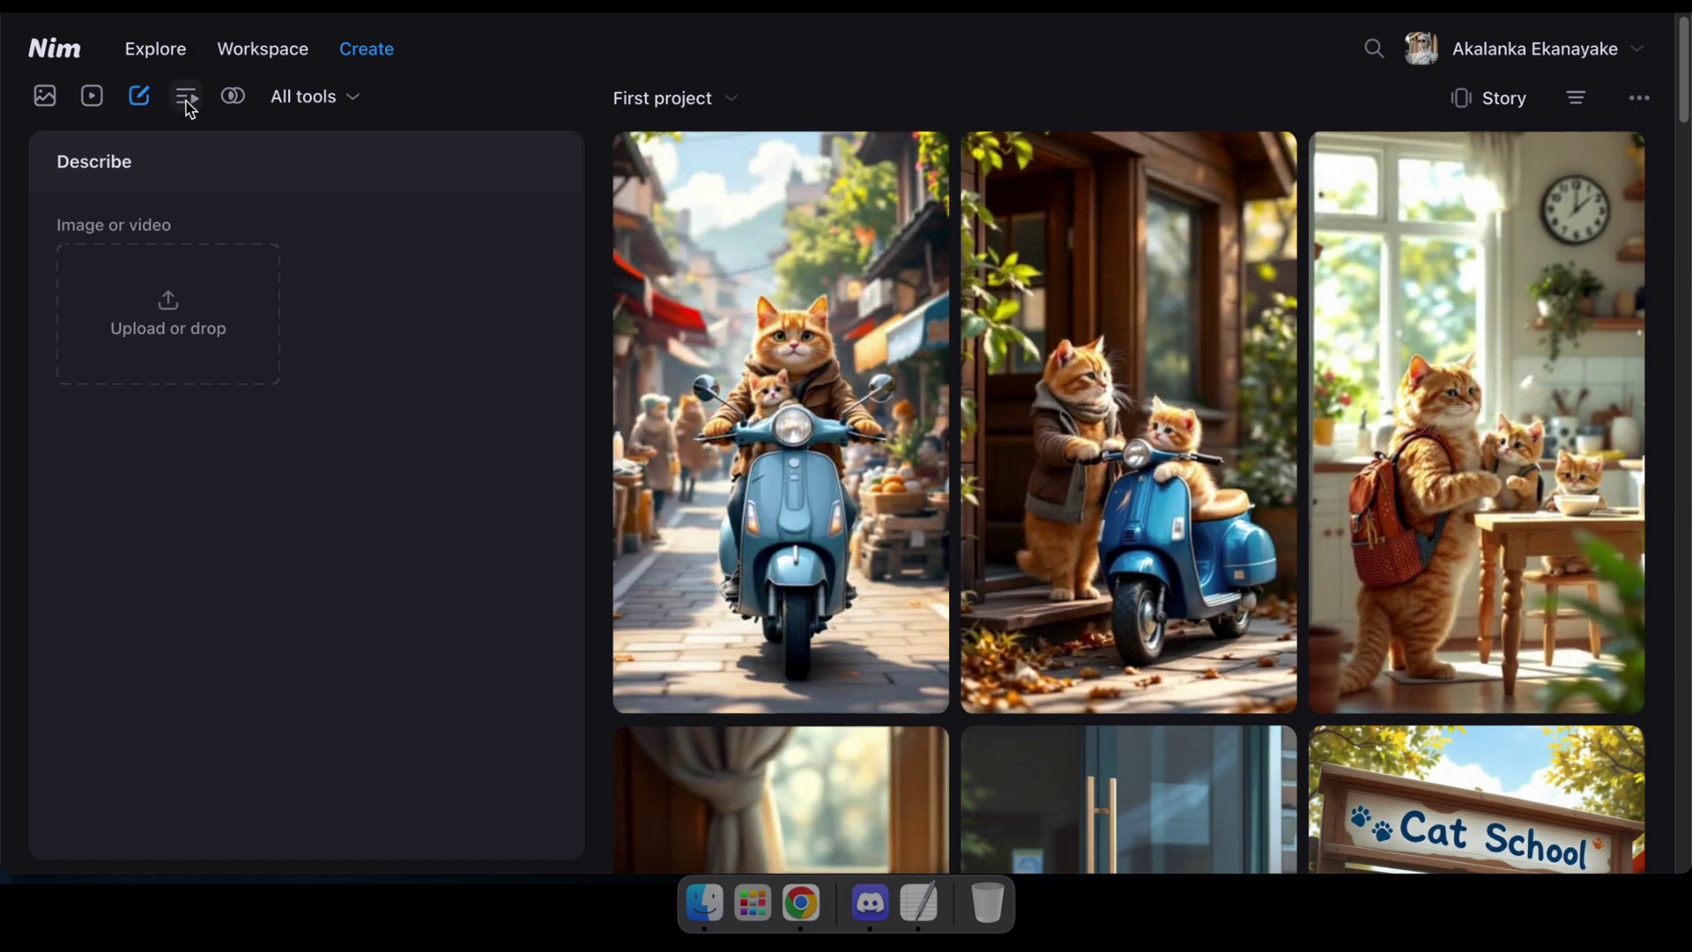
{"action": "left_click", "coordinate": [233, 96]}
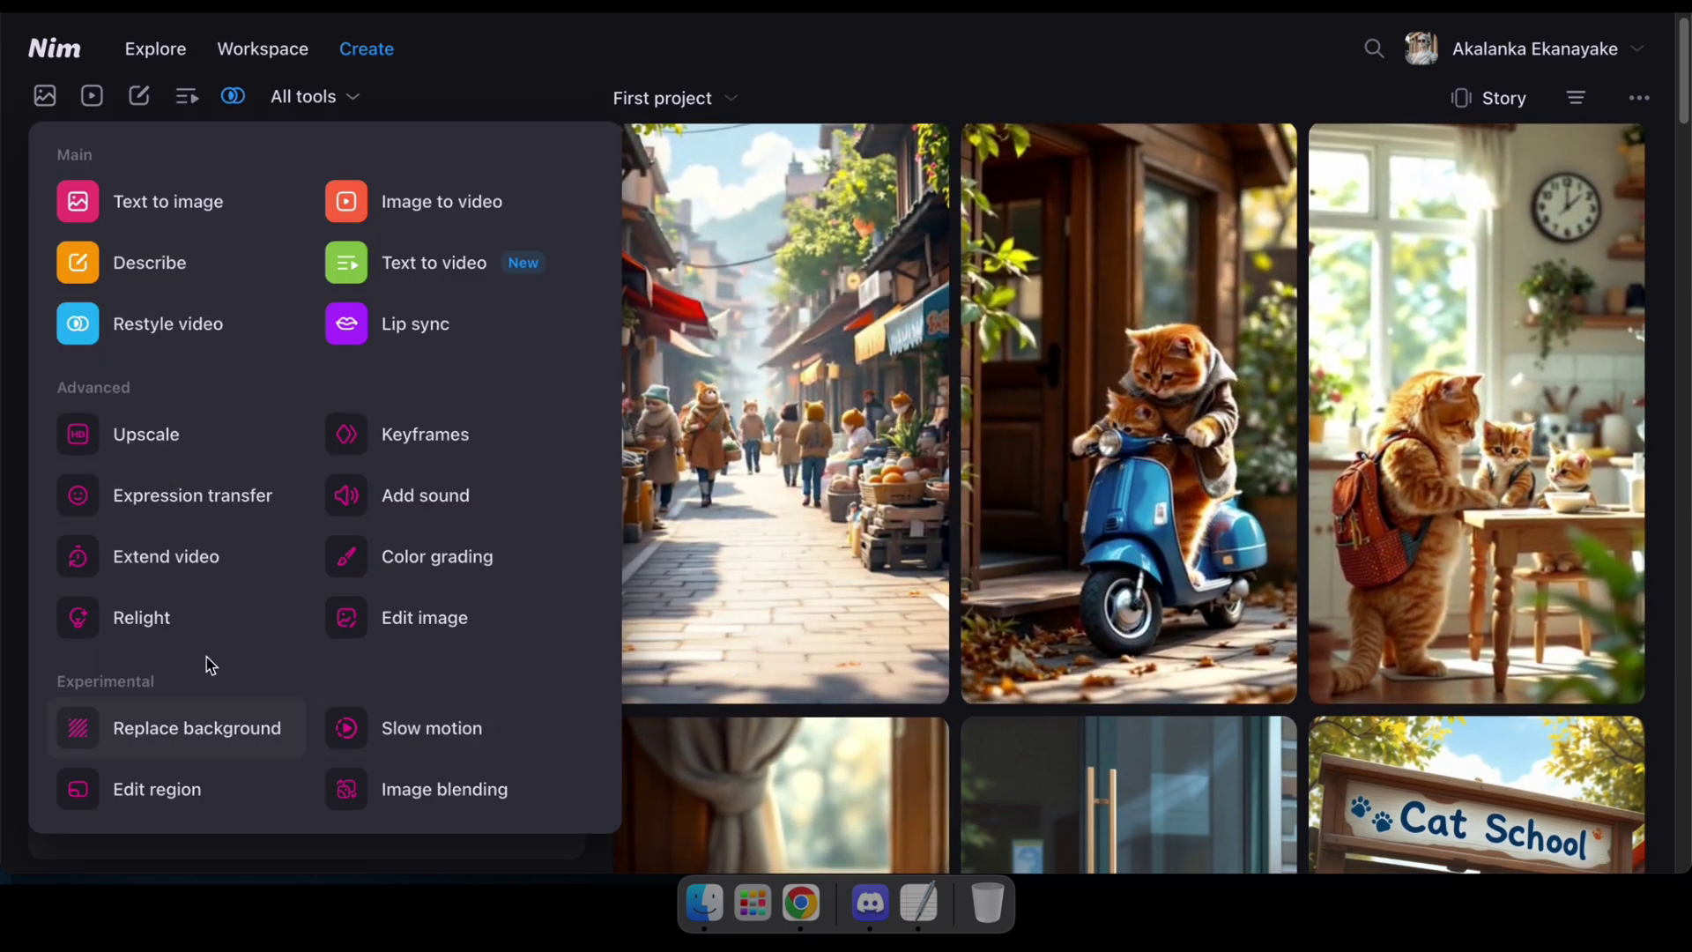
{"action": "left_click", "coordinate": [46, 96]}
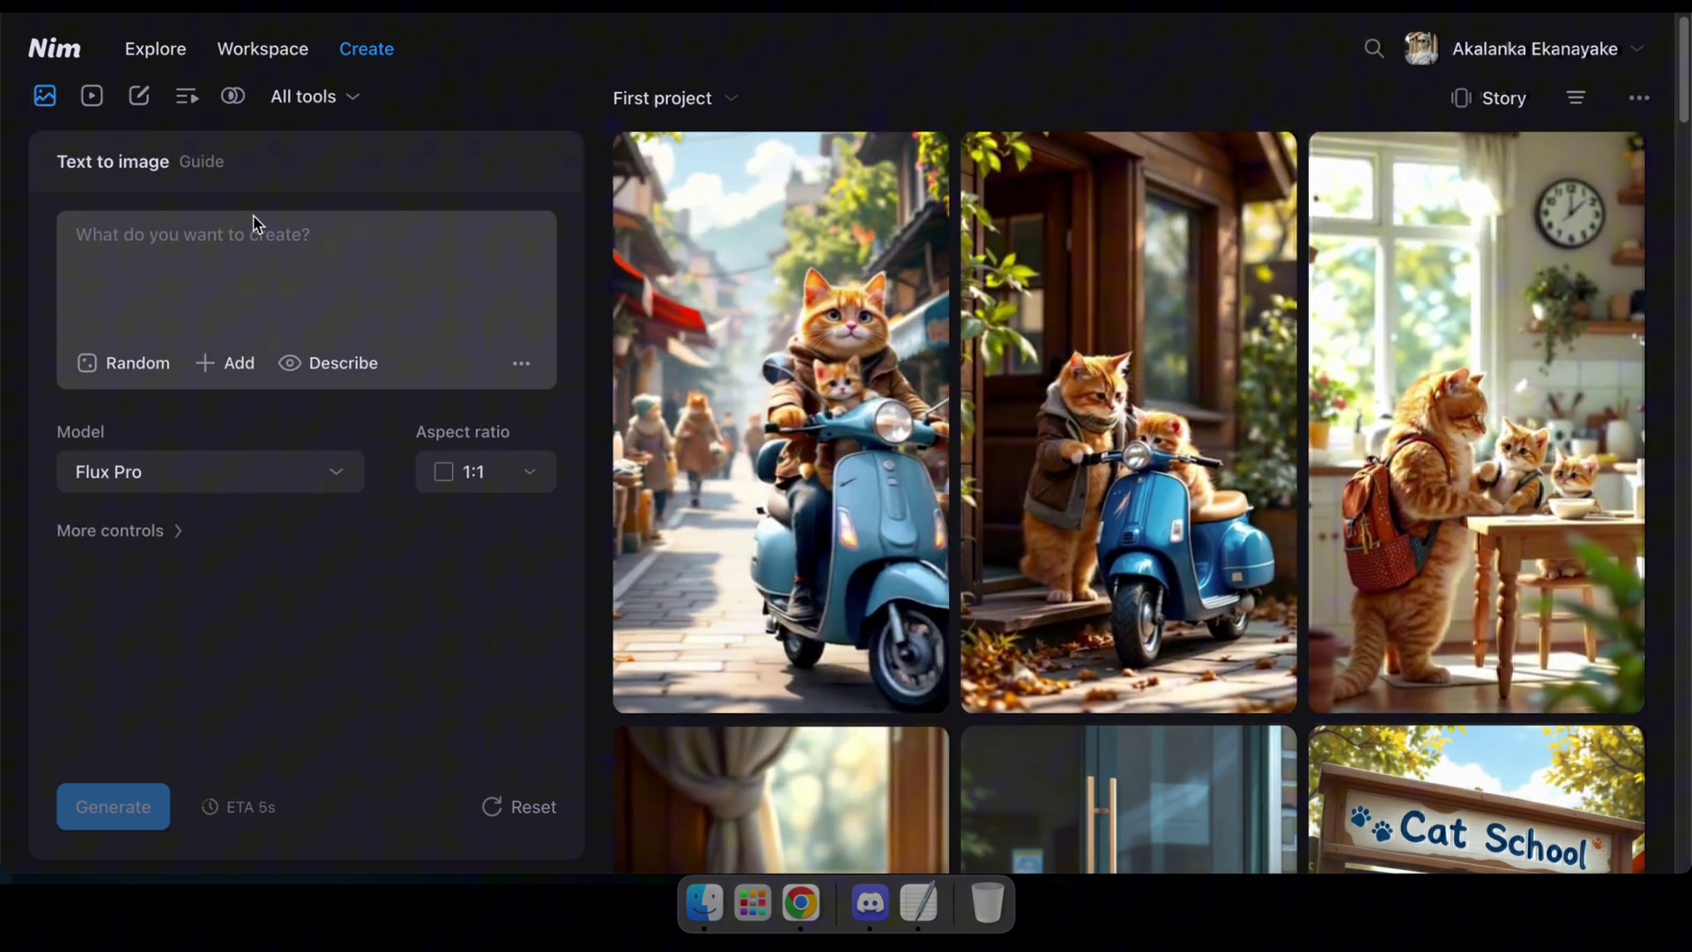
{"action": "left_click", "coordinate": [190, 473]}
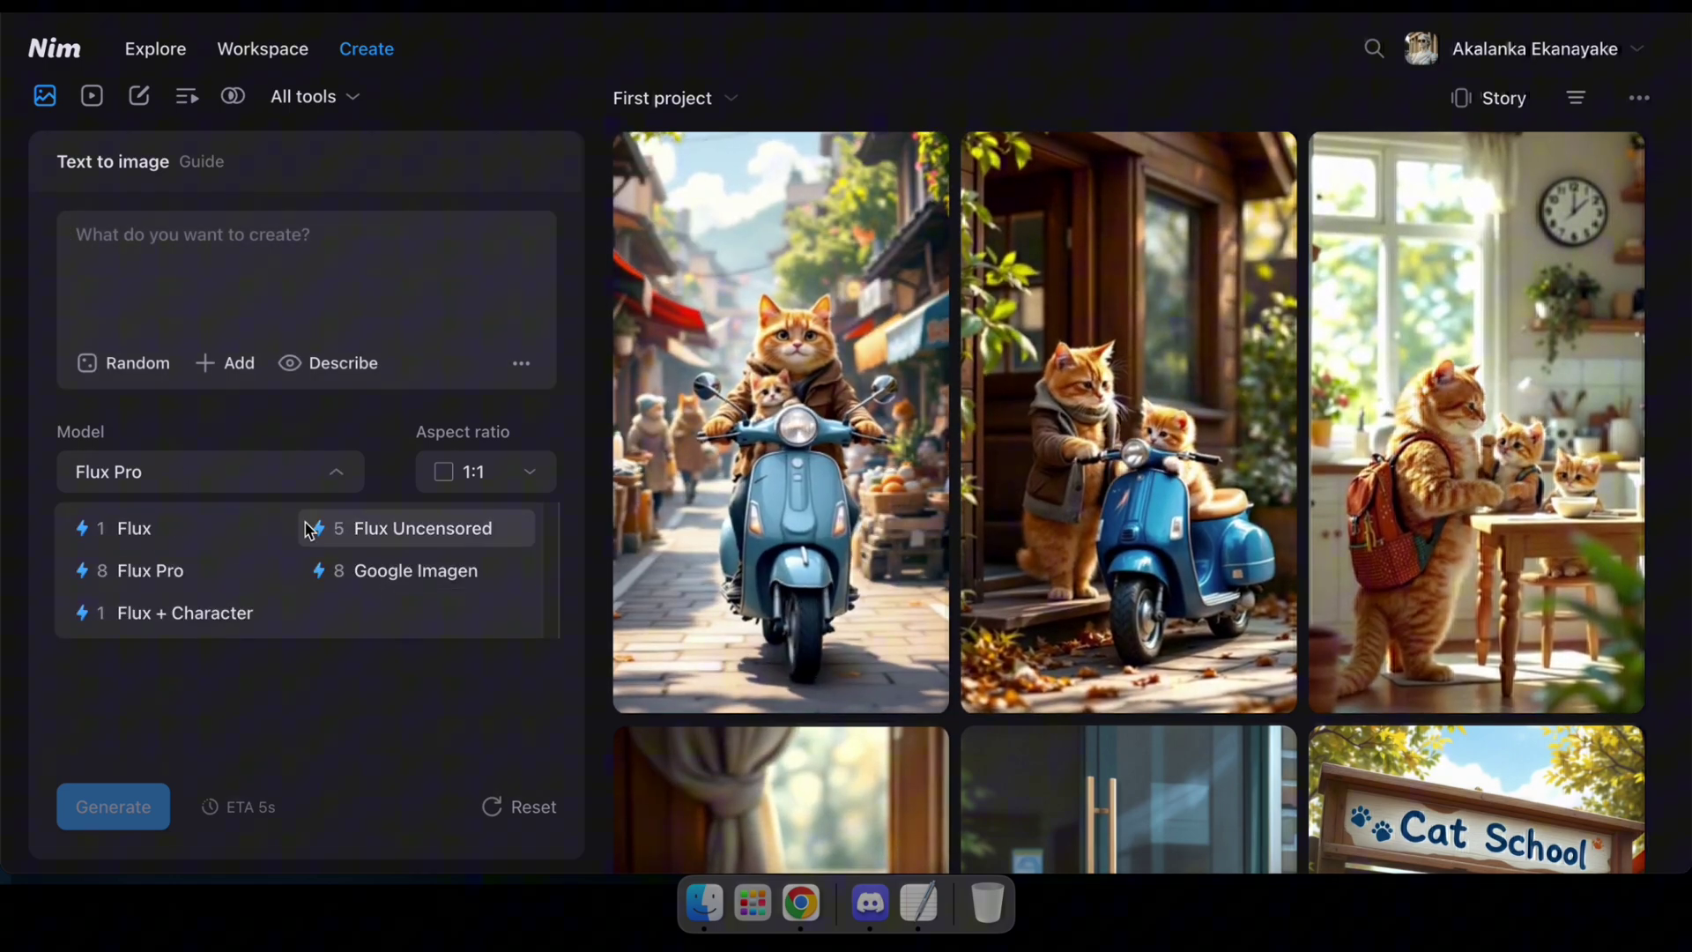
- Keep Flux Pro as the model and set the aspect ratio to 9:16 portrait
{"action": "left_click", "coordinate": [165, 570]}
{"action": "left_click", "coordinate": [486, 471]}
{"action": "left_click", "coordinate": [464, 616]}
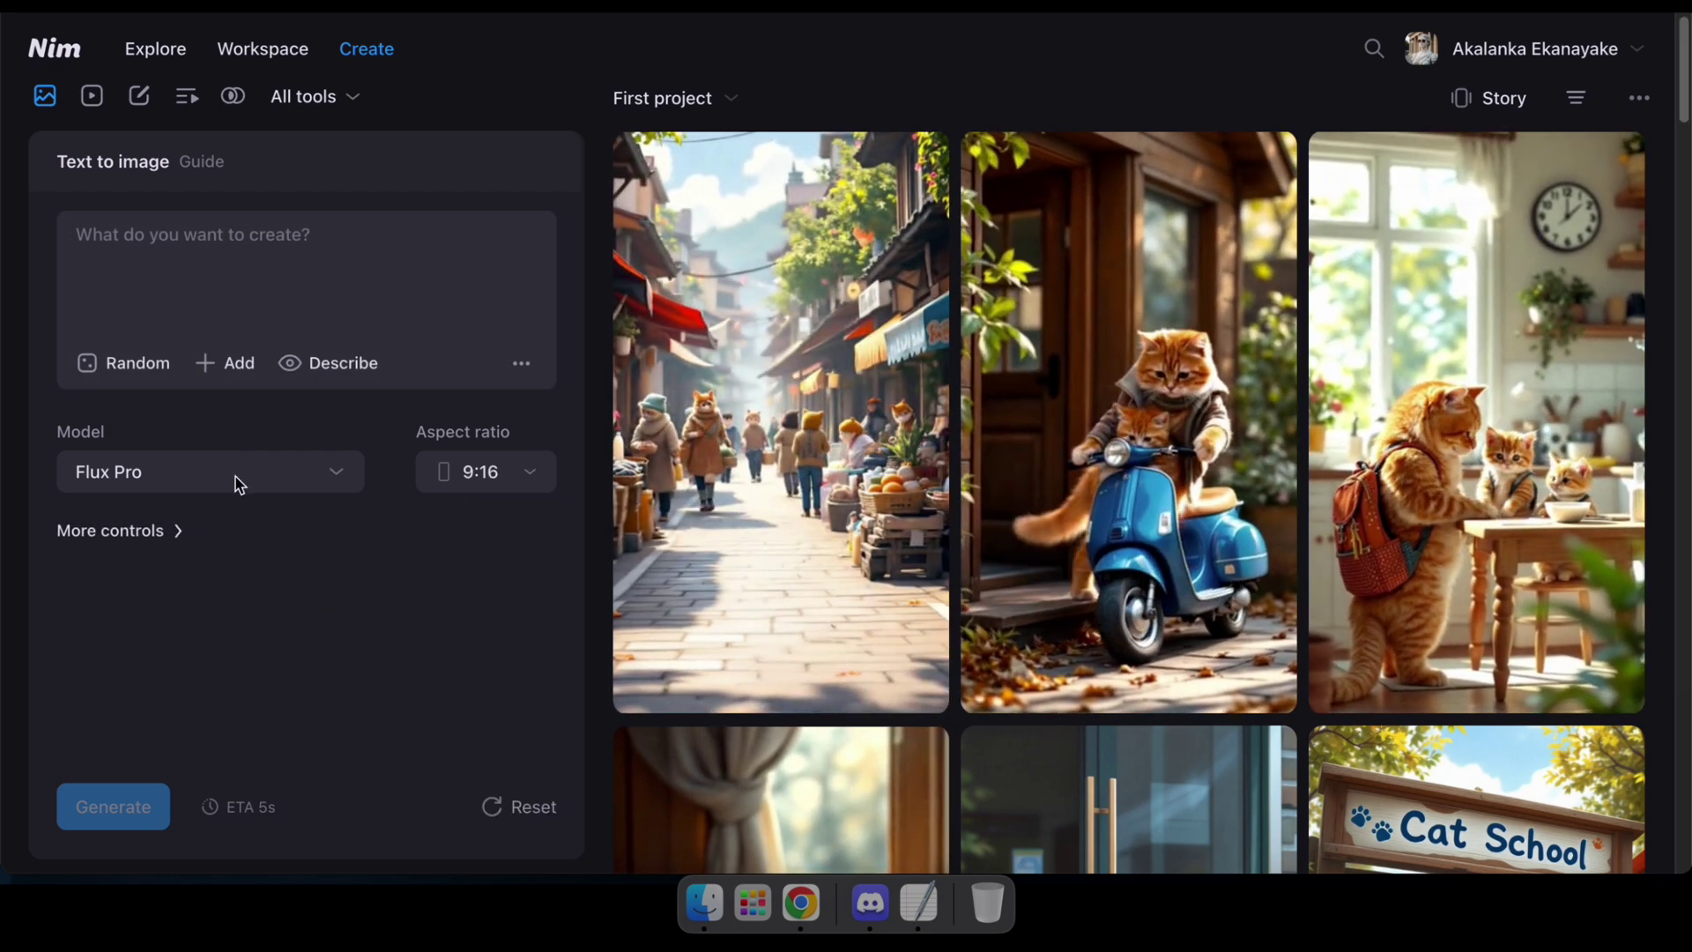
- Generate an image from a random golden retriever prompt and open its details
{"action": "left_click", "coordinate": [123, 364]}
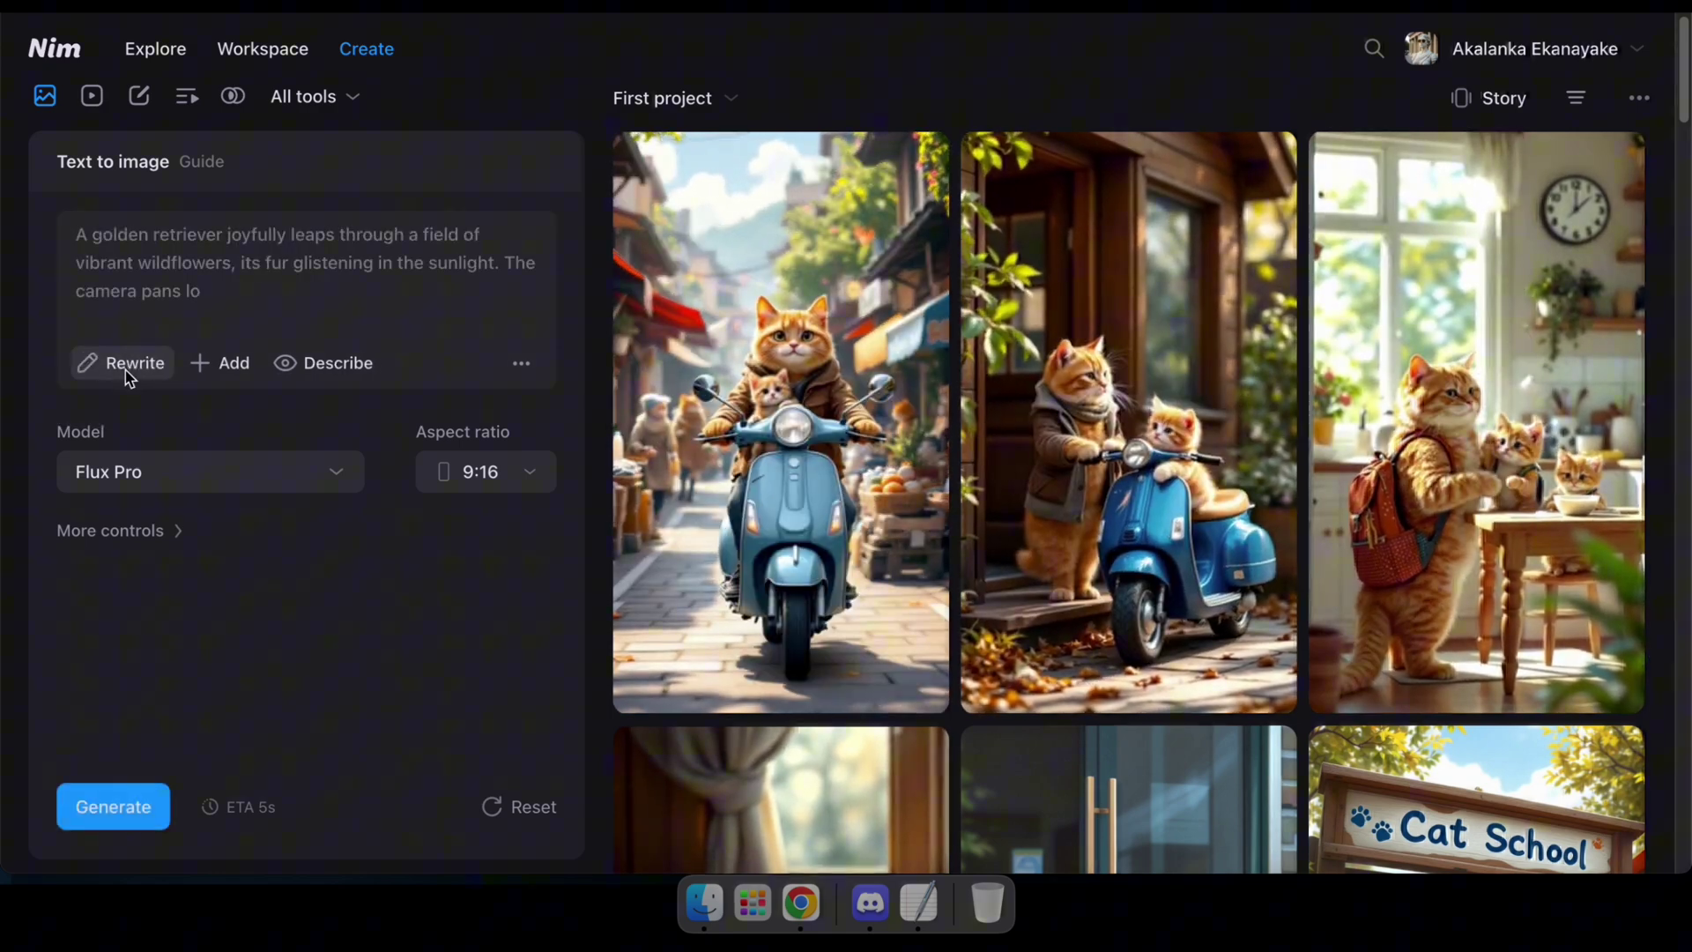
{"action": "triple_click", "coordinate": [271, 288]}
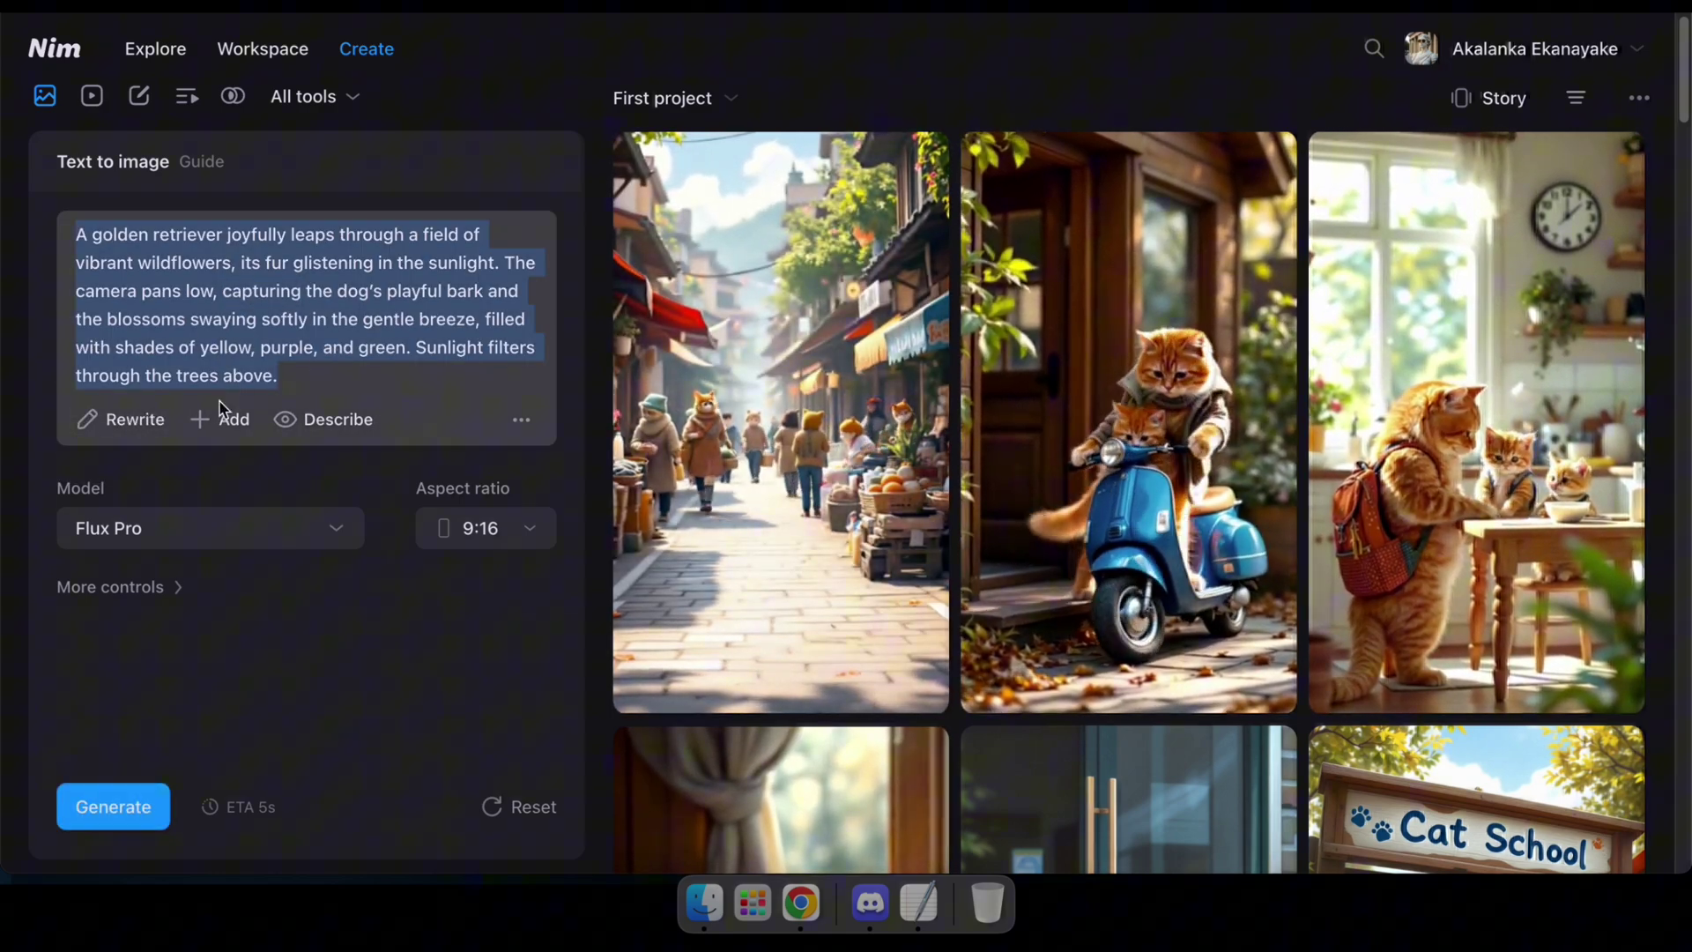
{"action": "left_click", "coordinate": [132, 805]}
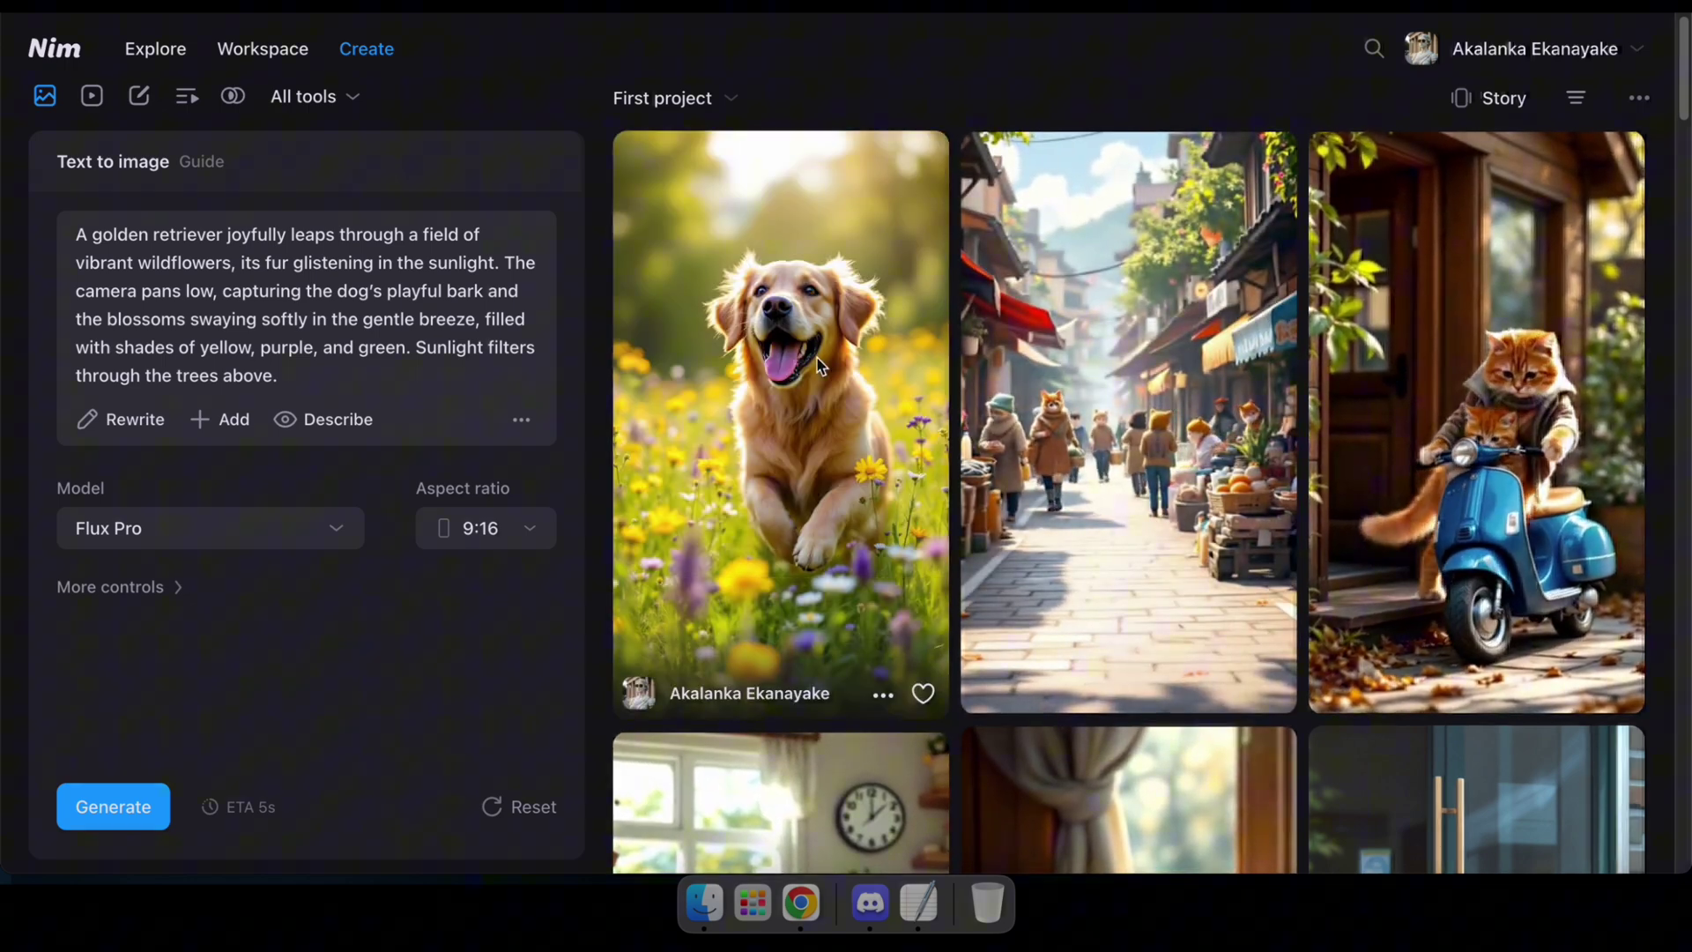
{"action": "left_click", "coordinate": [819, 364]}
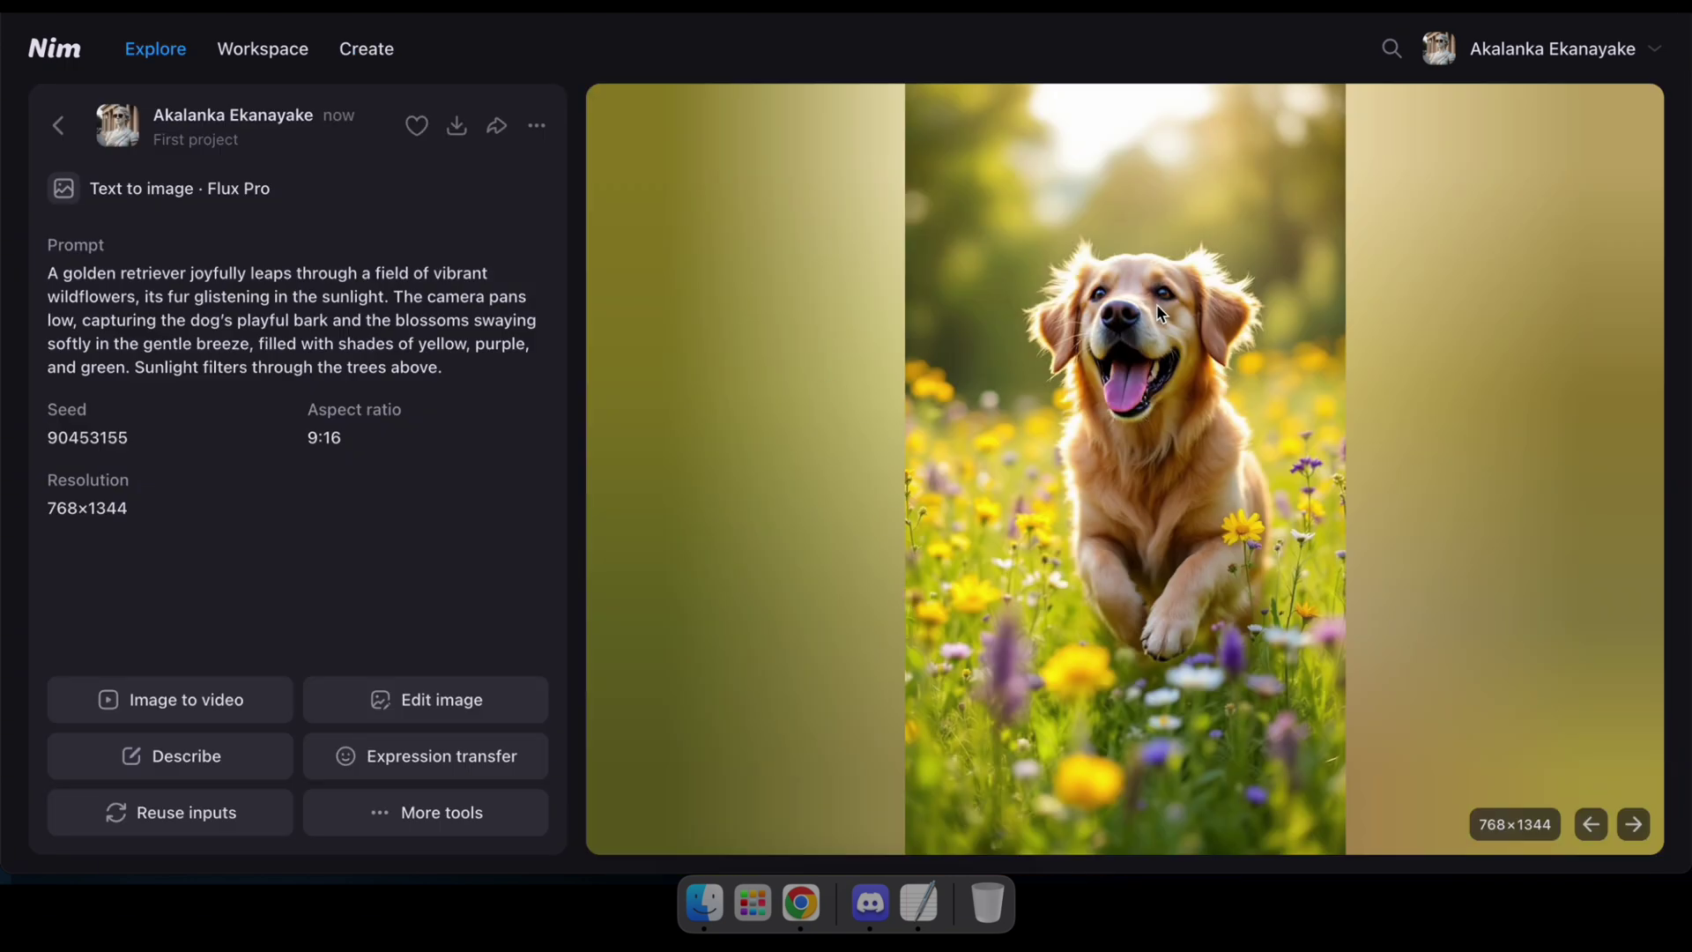
- Replace the dog prompt with the saved cat farmer prompt, generate it, and open the result
{"action": "left_click", "coordinate": [57, 125]}
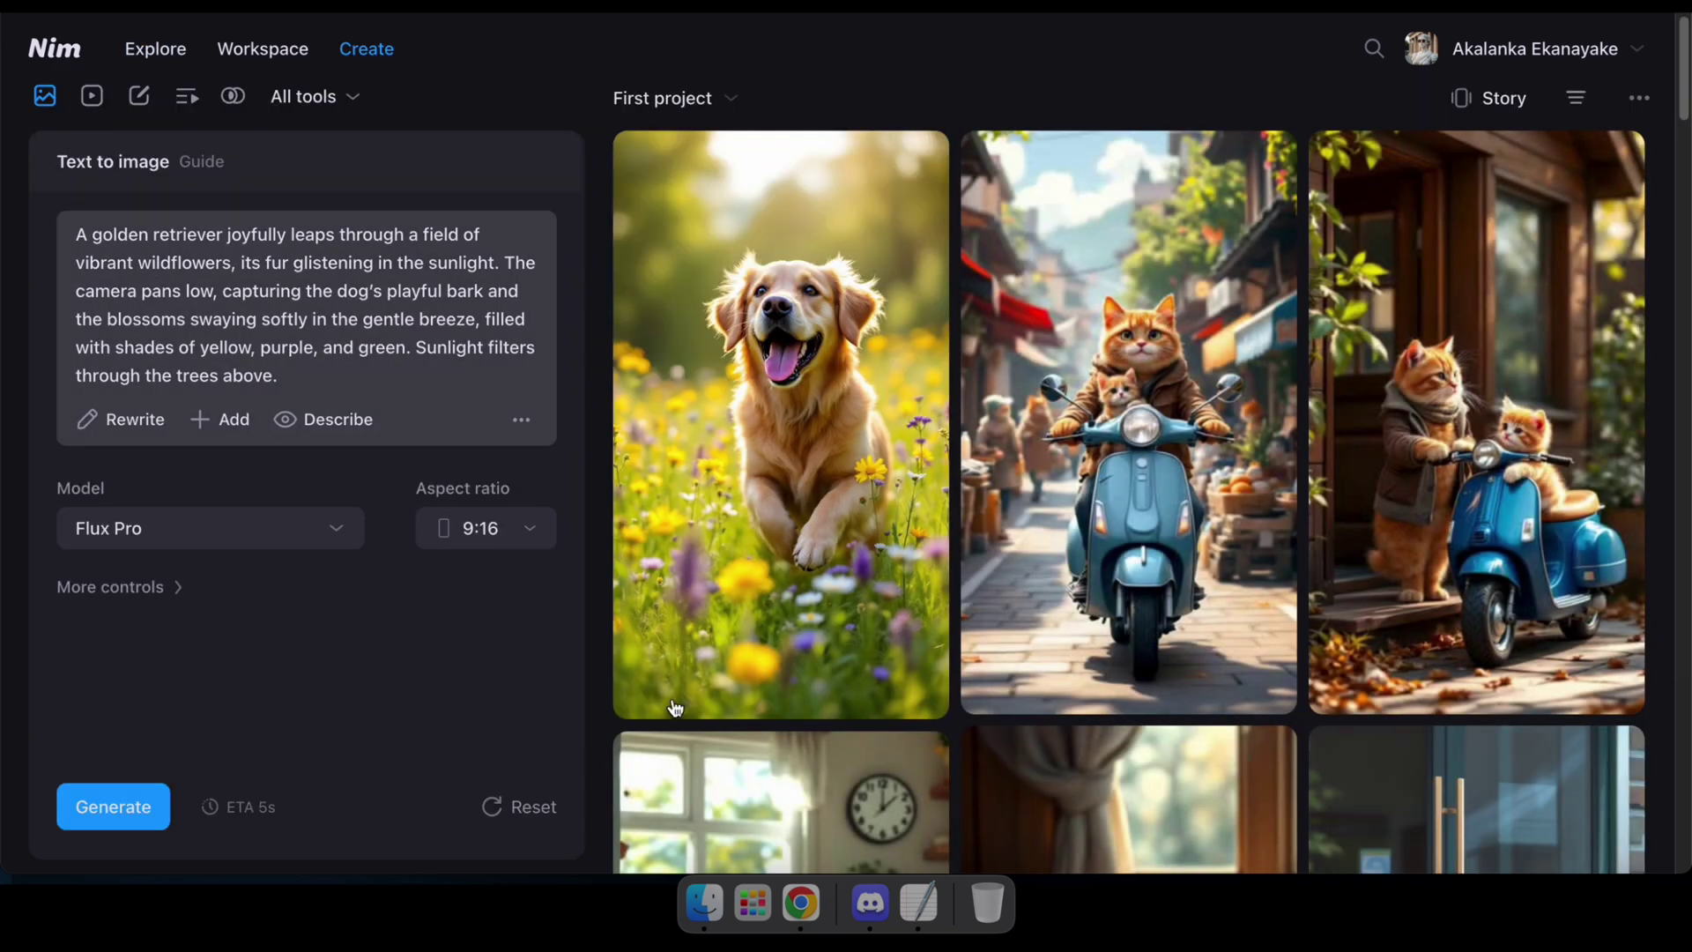
{"action": "left_click", "coordinate": [934, 916]}
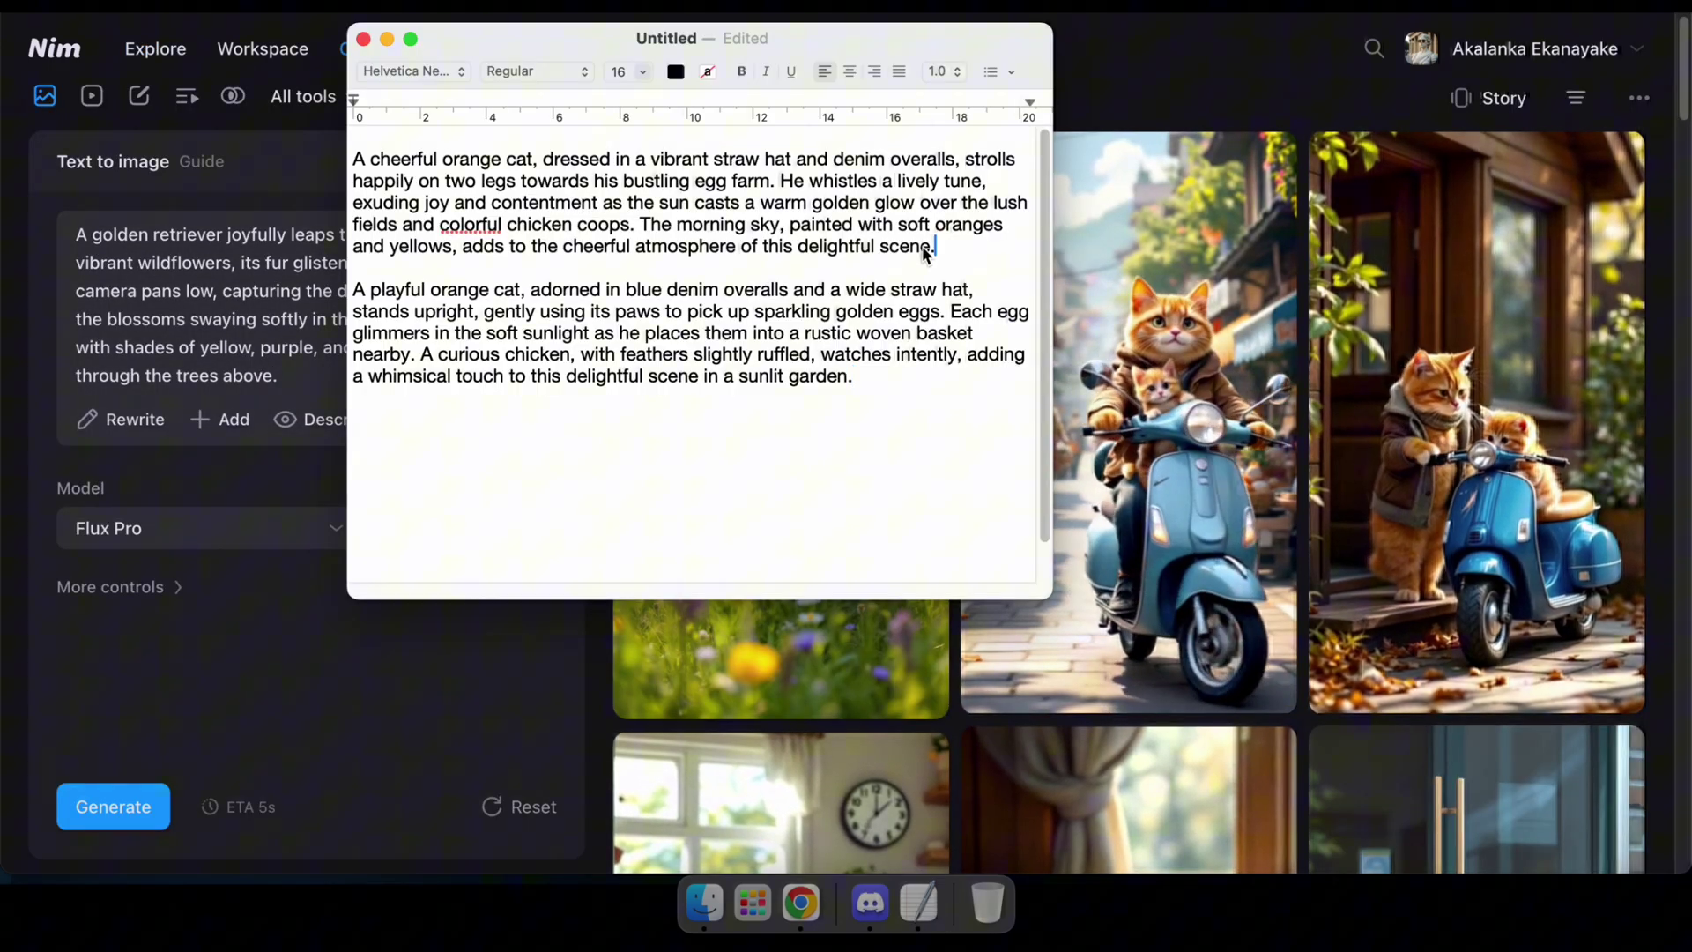
{"action": "left_click_drag", "start_coordinate": [933, 249], "coordinate": [333, 157]}
{"action": "key", "text": "super+c"}
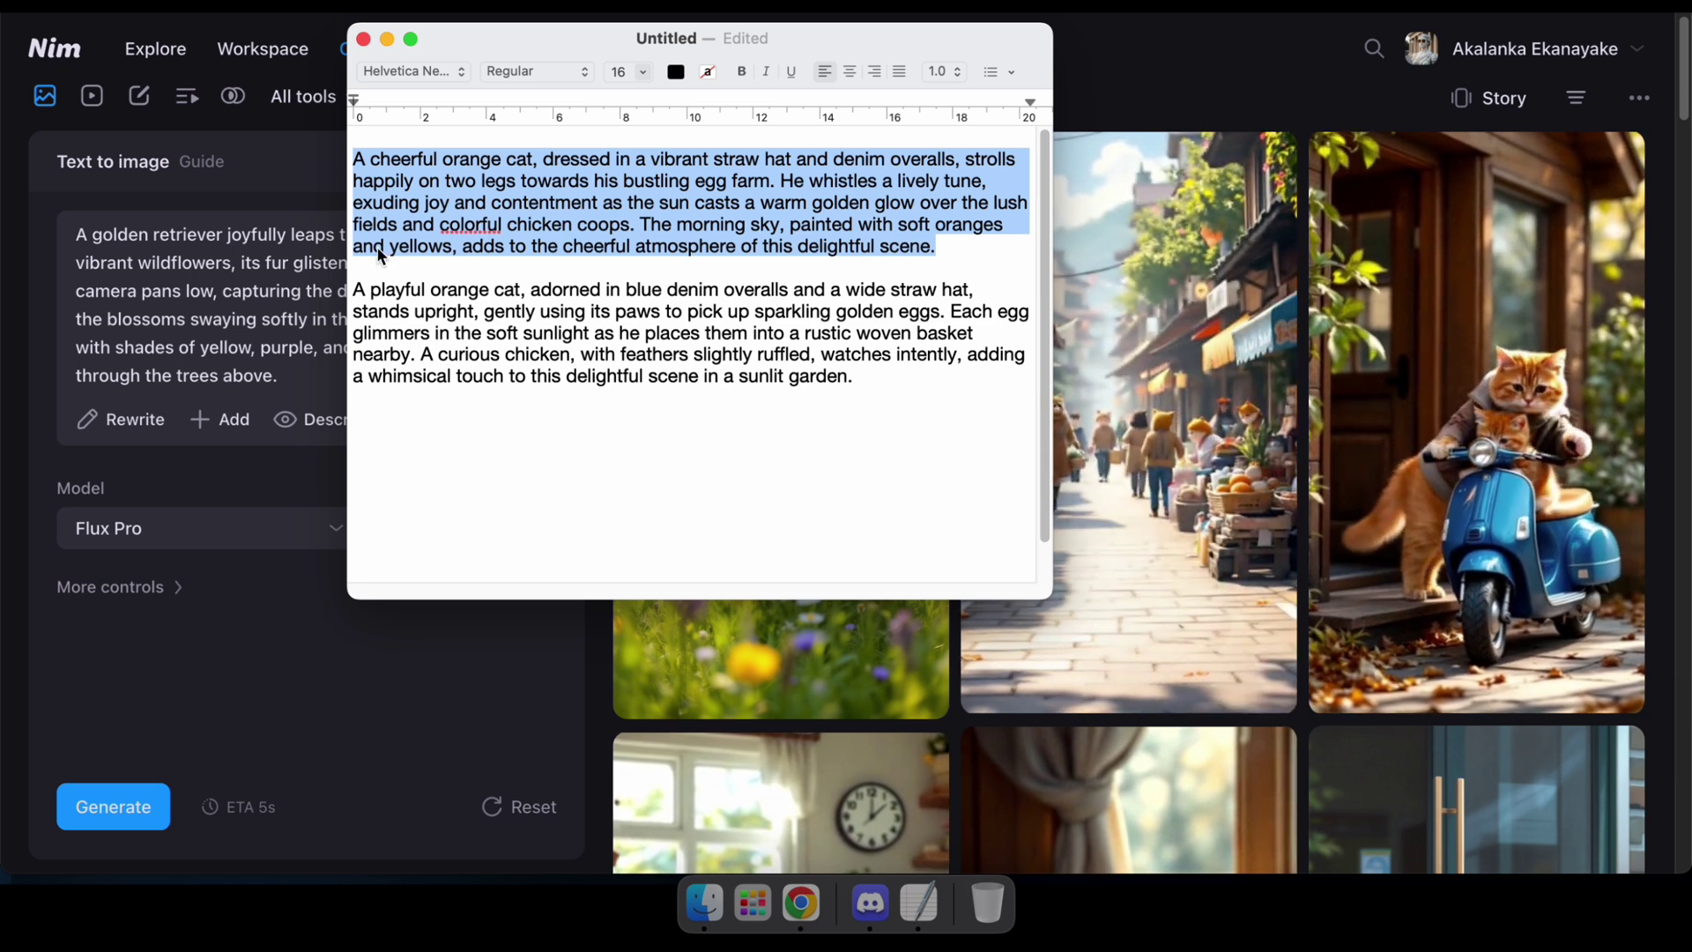
{"action": "left_click", "coordinate": [220, 325]}
{"action": "key", "text": "super+a"}
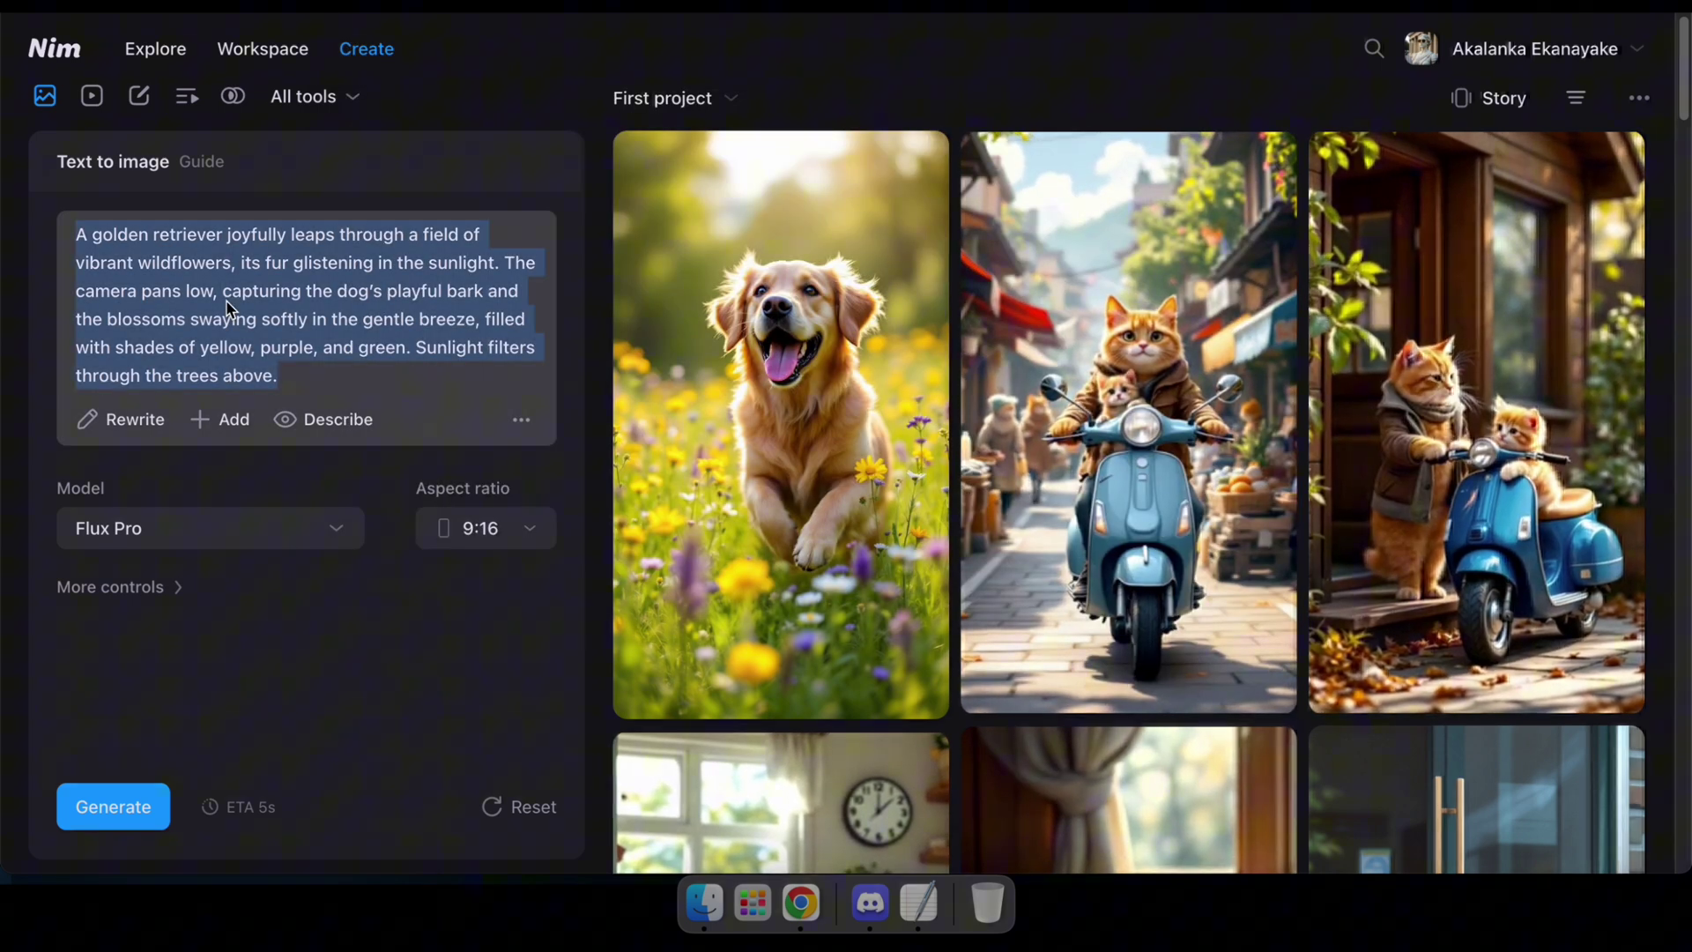
{"action": "key", "text": "super+v"}
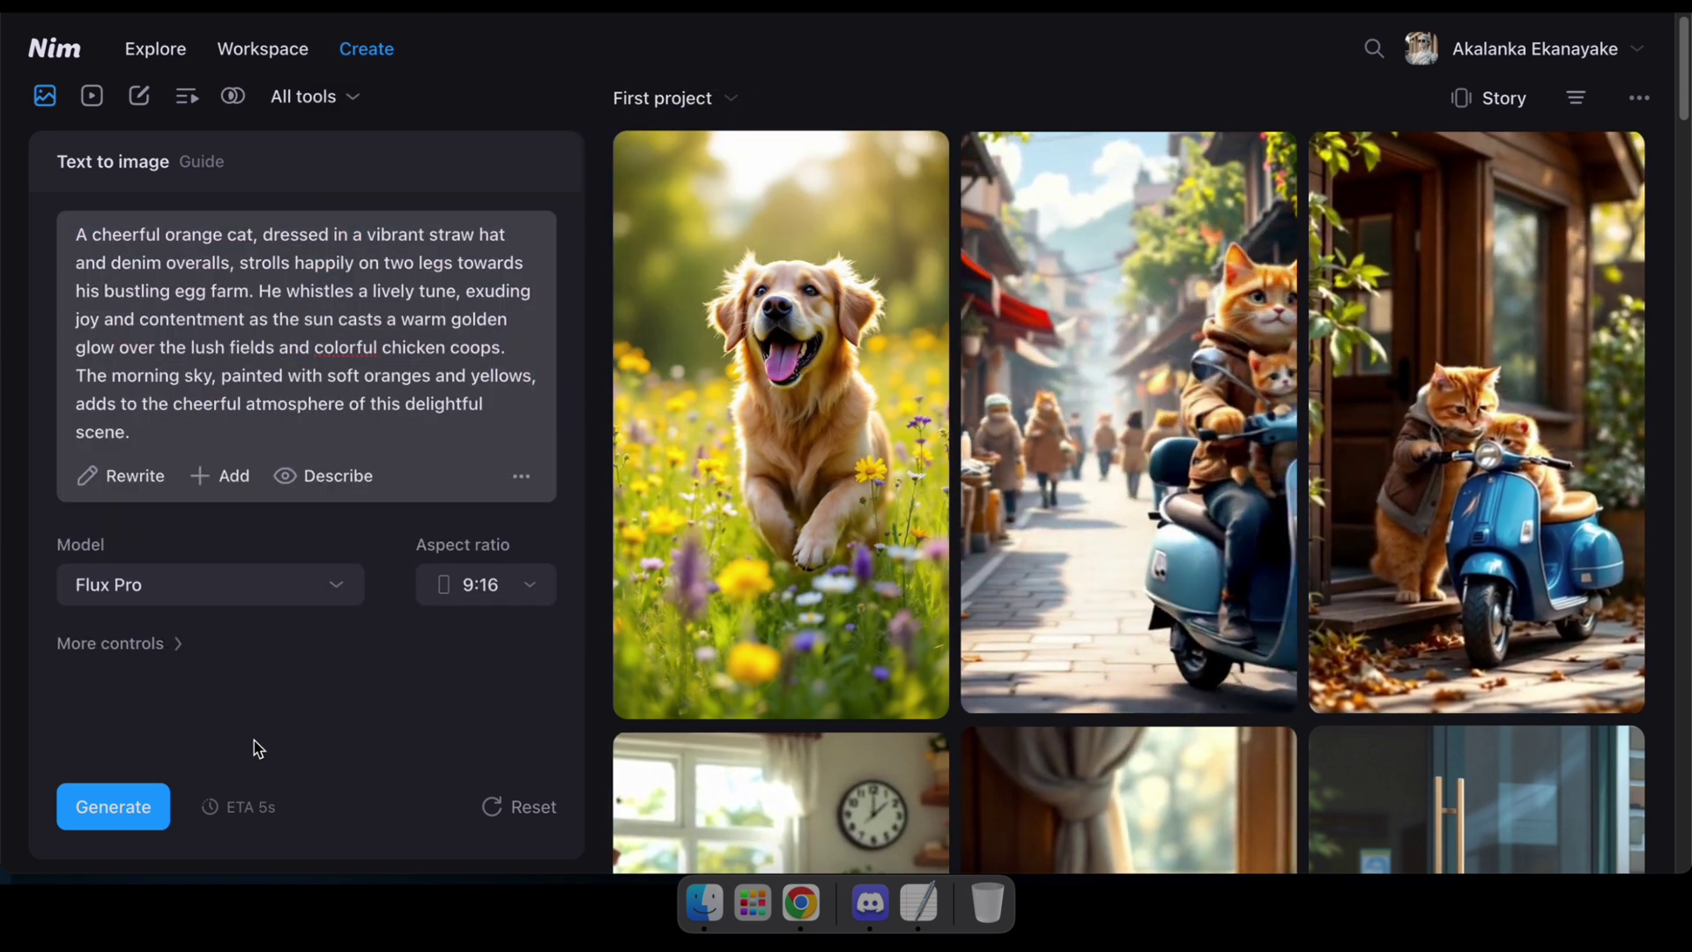
{"action": "left_click", "coordinate": [120, 798]}
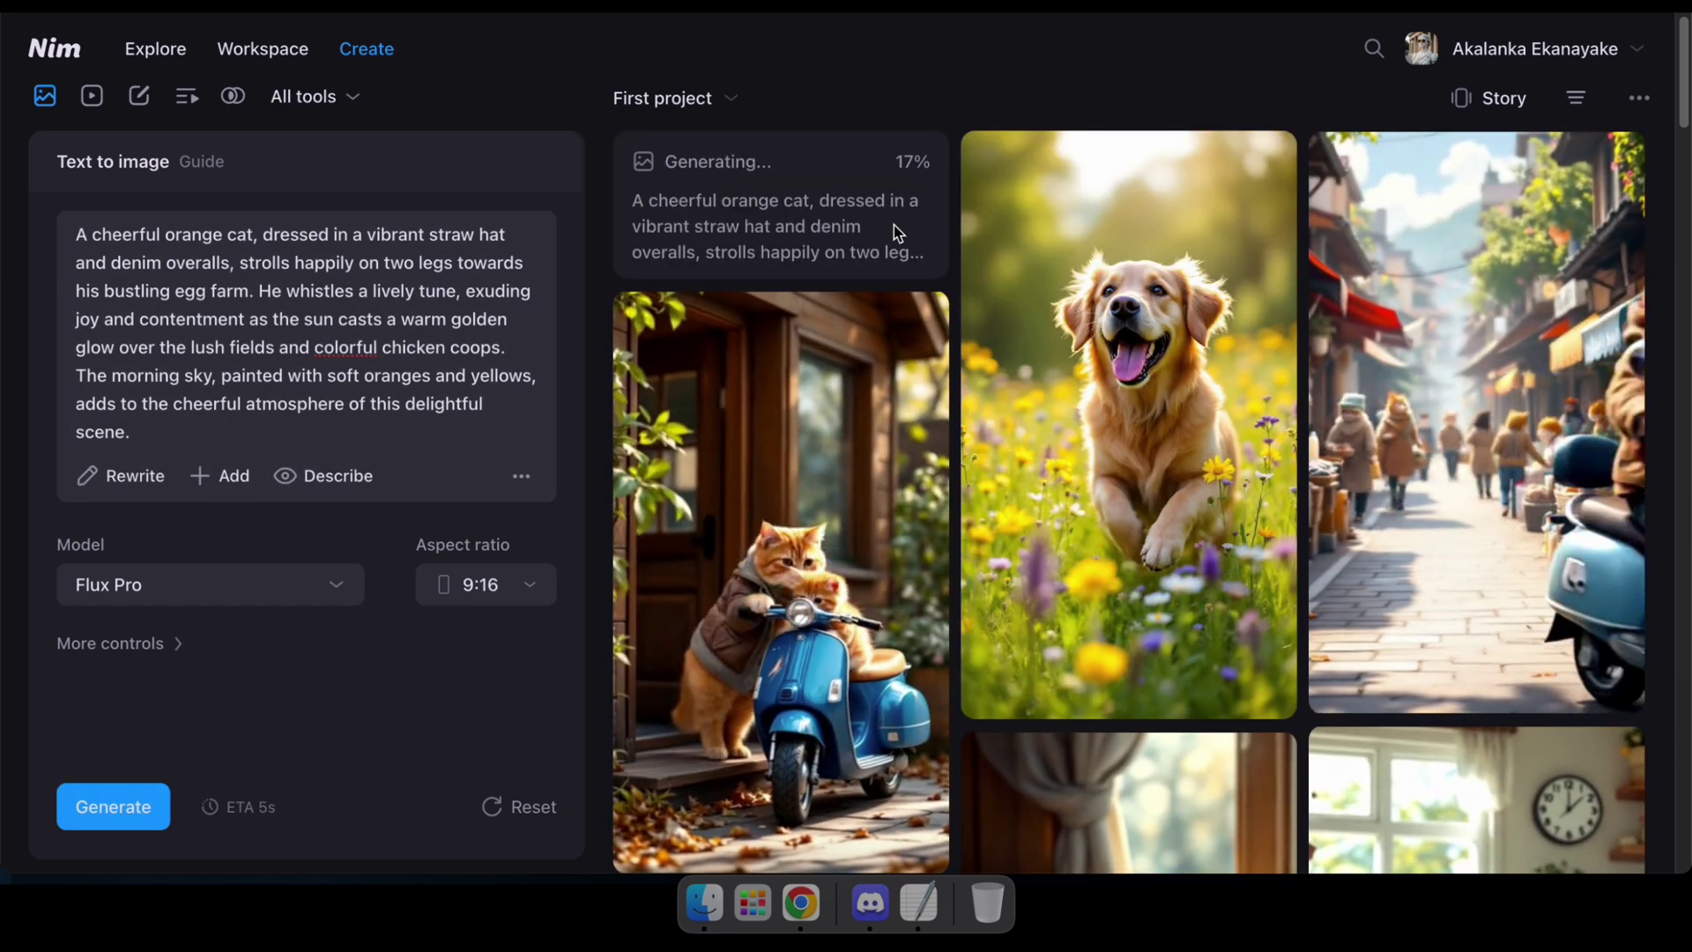
{"action": "left_click", "coordinate": [896, 233]}
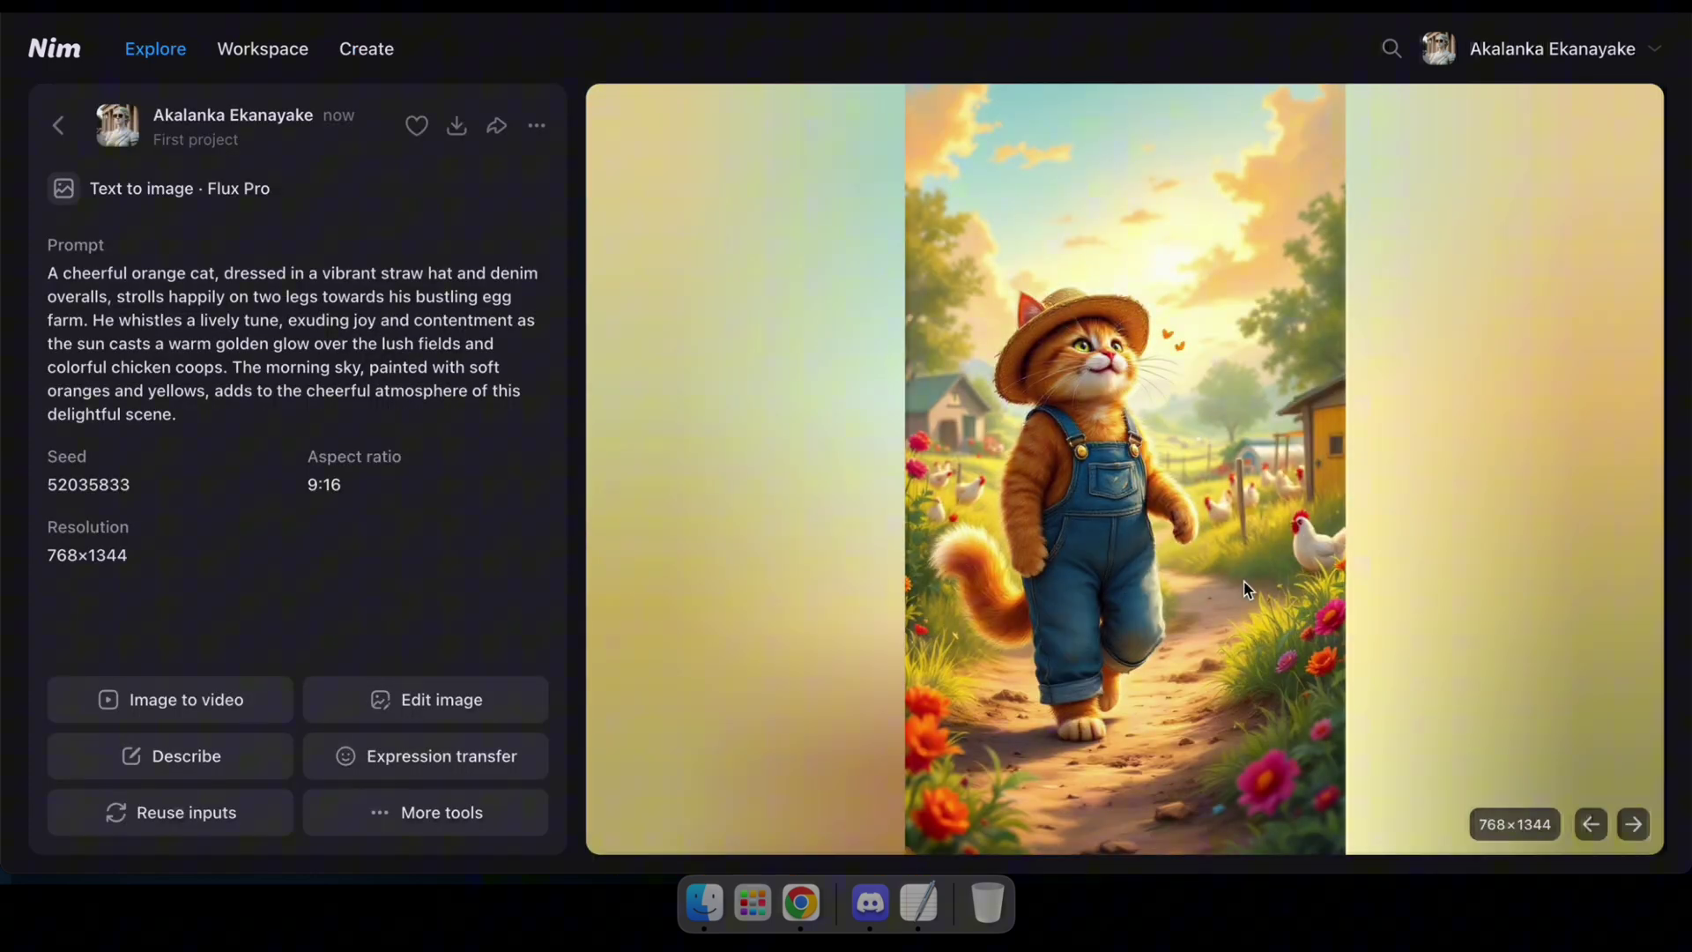
- Generate the egg-gathering cat-with-chicken image, then open the walking-cat image's details
{"action": "left_click", "coordinate": [58, 125]}
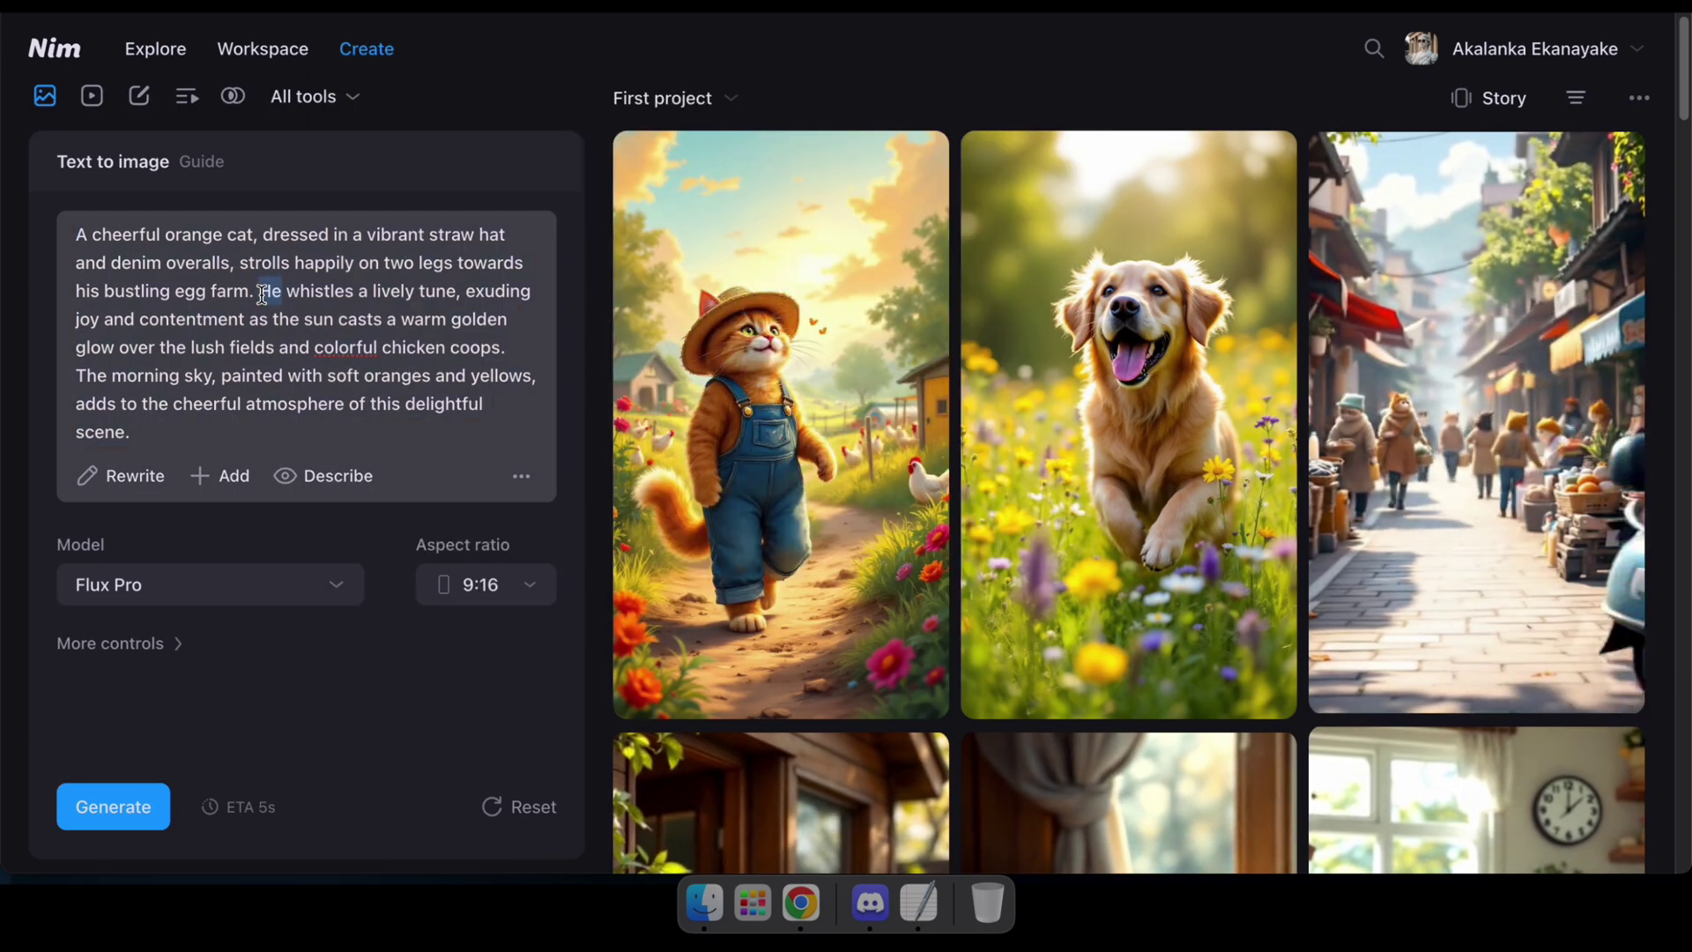
{"action": "key", "text": "super+a"}
{"action": "type", "text": "A playful orange cat, adorned in blue denim overalls and a wide straw hat, stands upright, gently using its paws to pick up sparkling golden eggs. Each egg glimmers in the soft sunlight as he places them into a rustic woven basket nearby. A curious chicken, with feathers slightly ruffled, watches intently, adding a whimsical touch to this delightful scene in a sunlit garden."}
{"action": "left_click", "coordinate": [123, 797]}
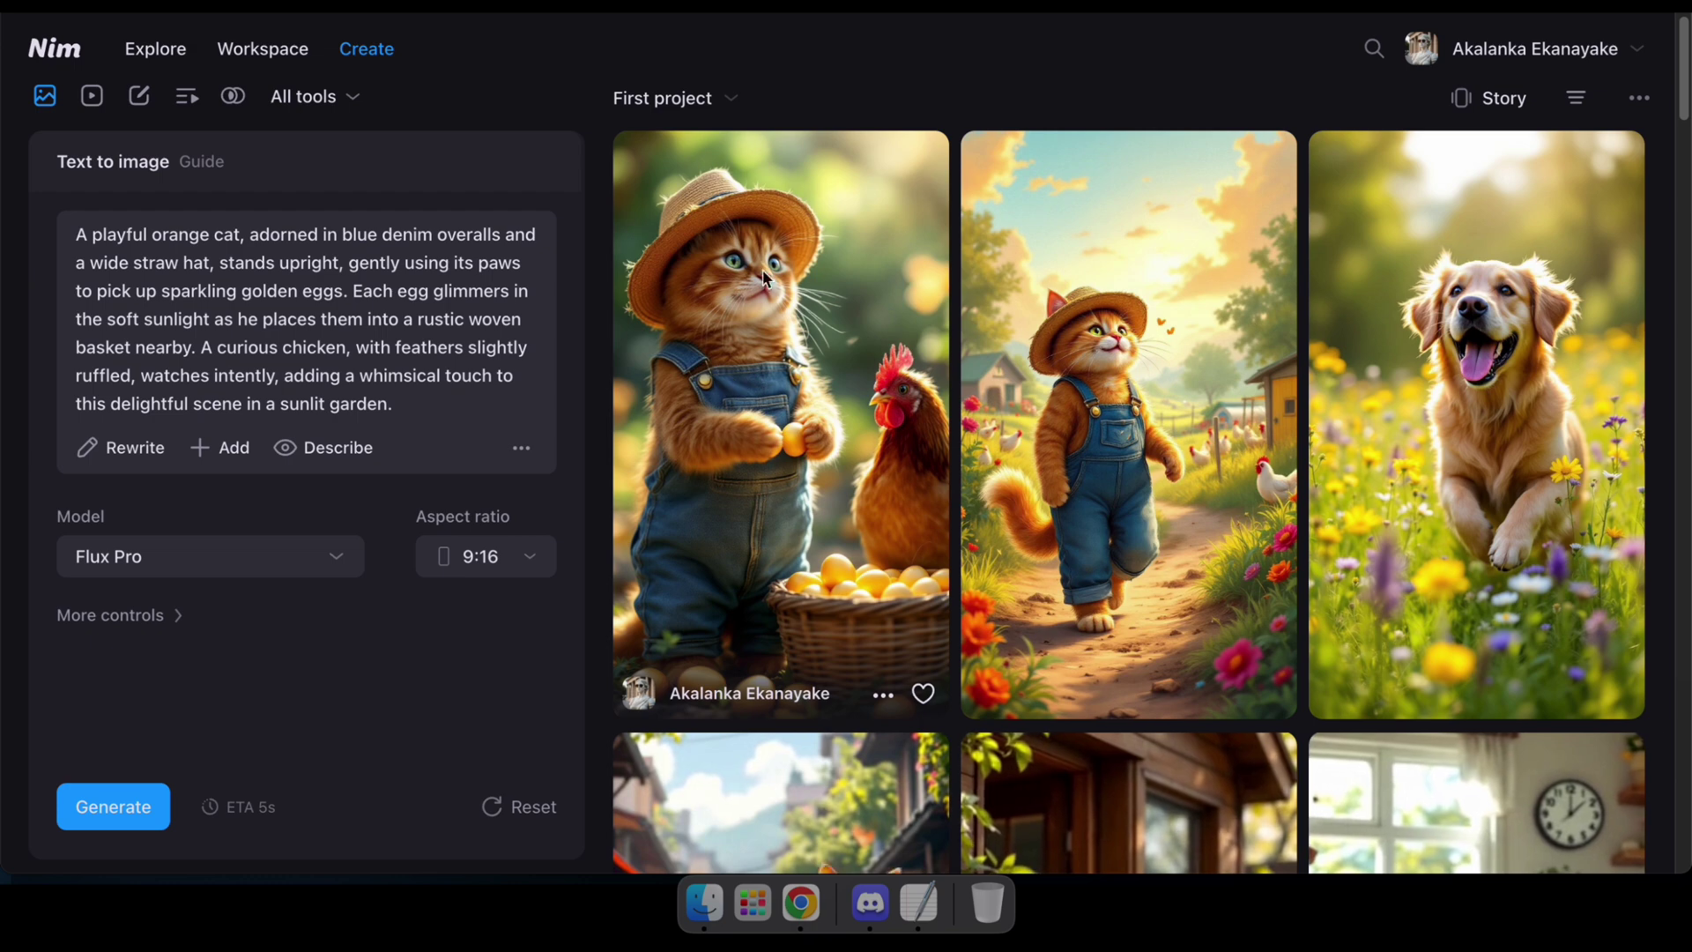
{"action": "left_click", "coordinate": [791, 349]}
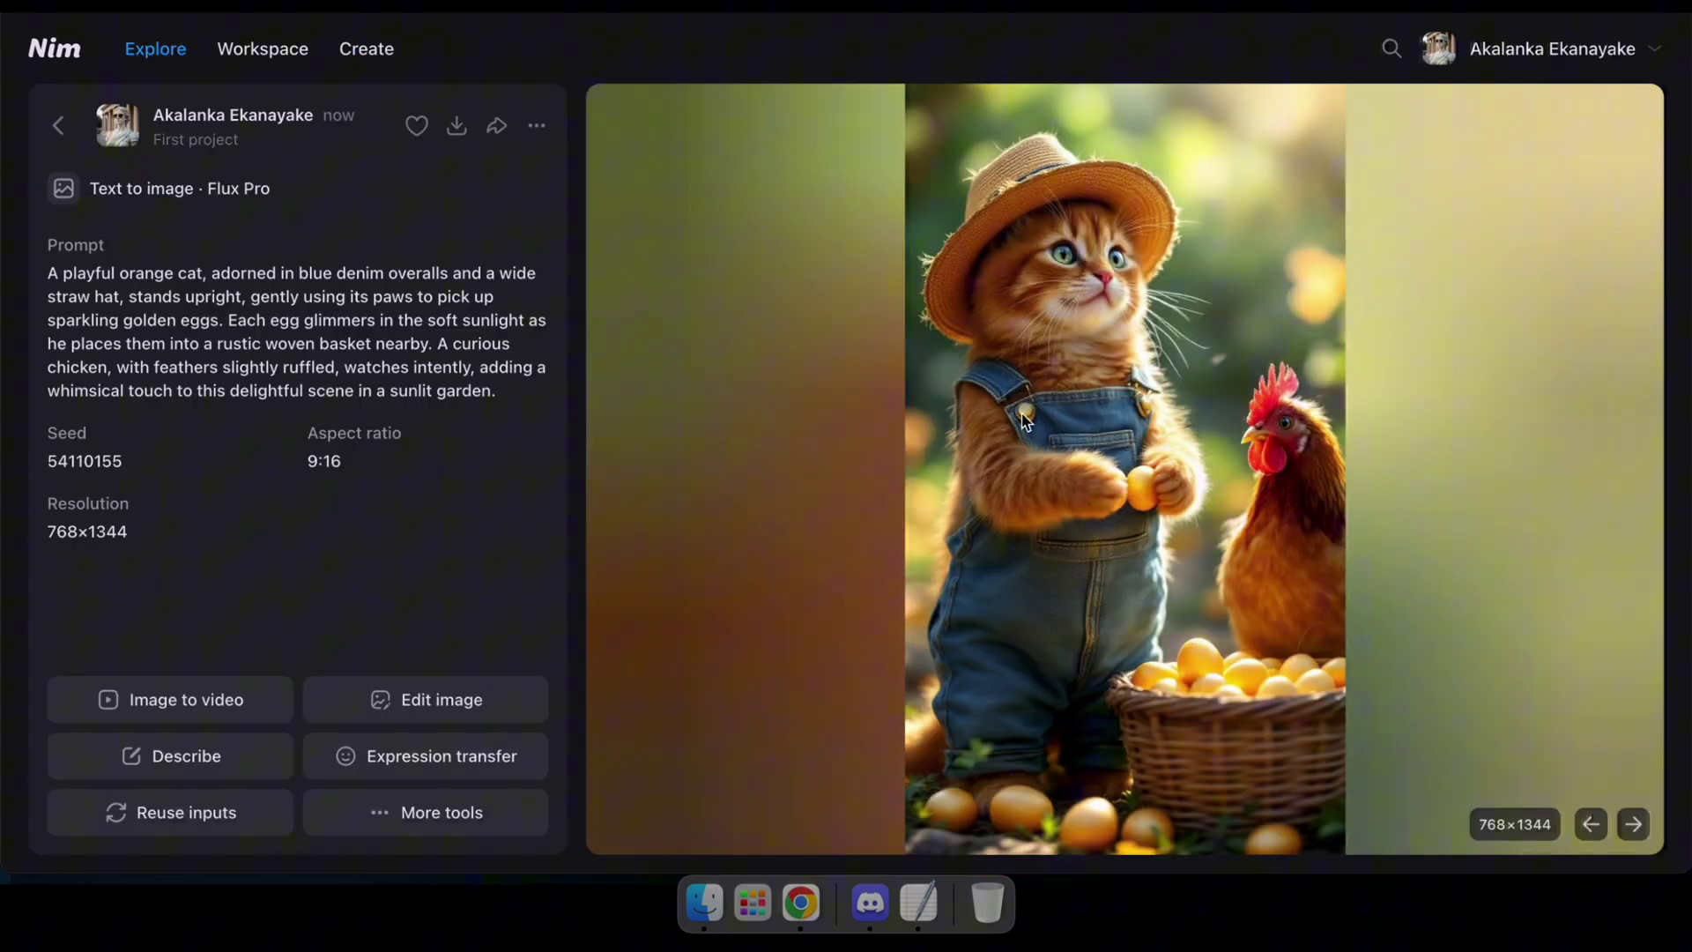
{"action": "left_click", "coordinate": [58, 125]}
{"action": "left_click", "coordinate": [1240, 333]}
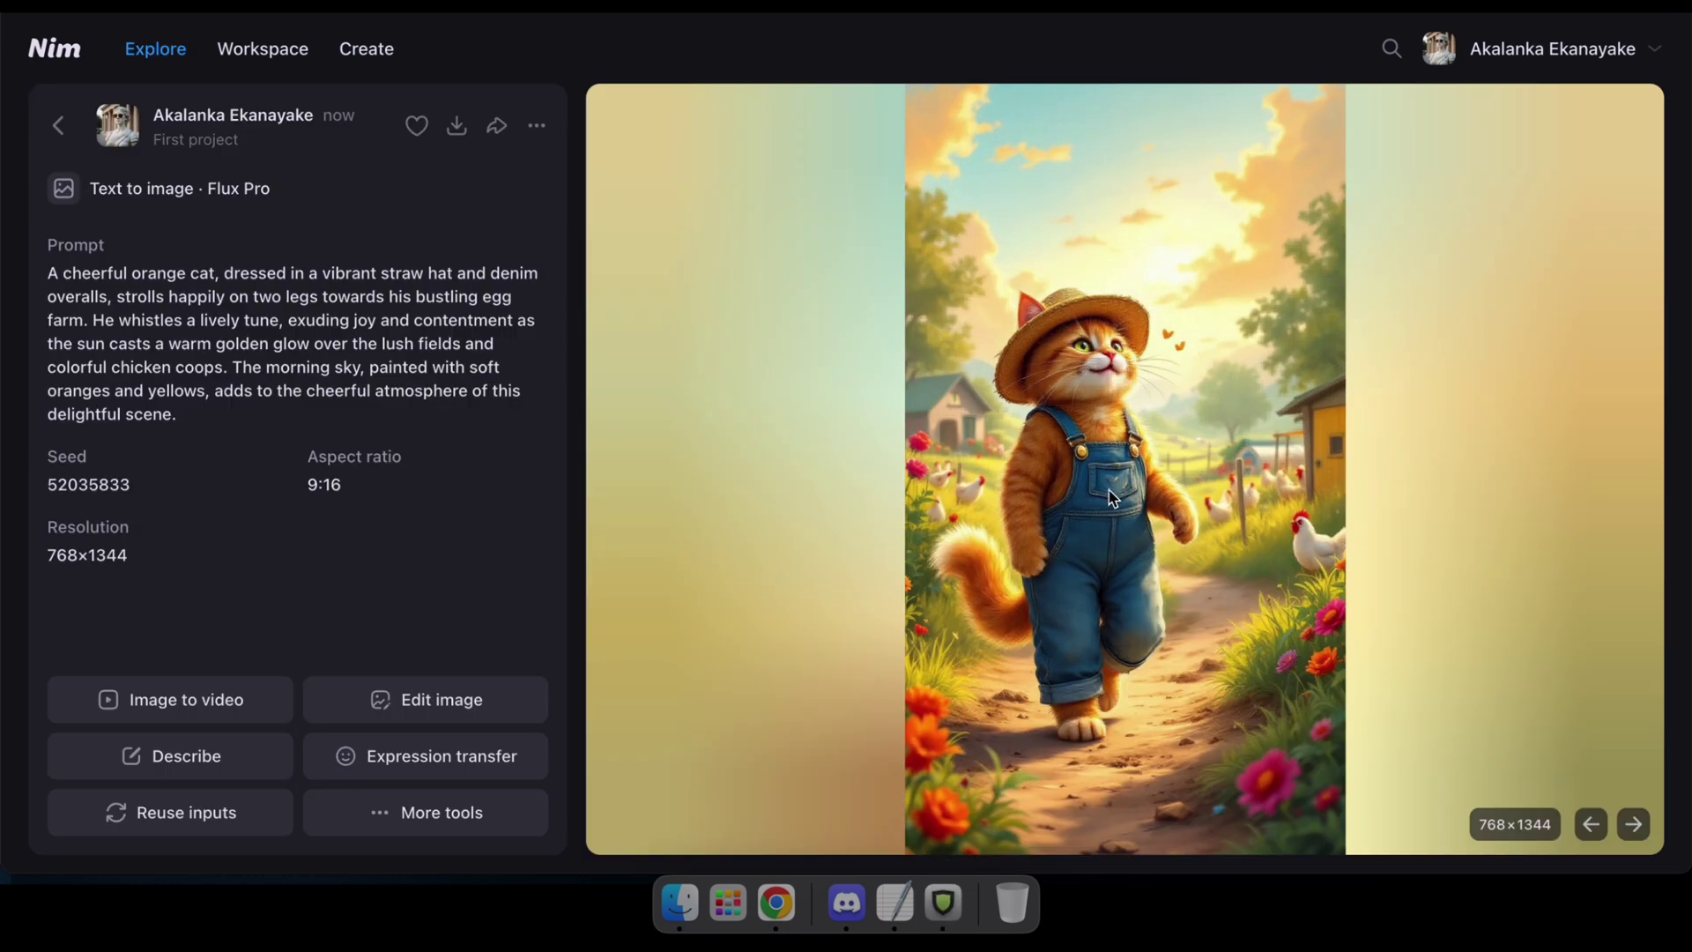
- Animate the walking-cat image with Kling Pro and open the finished 5-second clip
{"action": "left_click", "coordinate": [195, 710]}
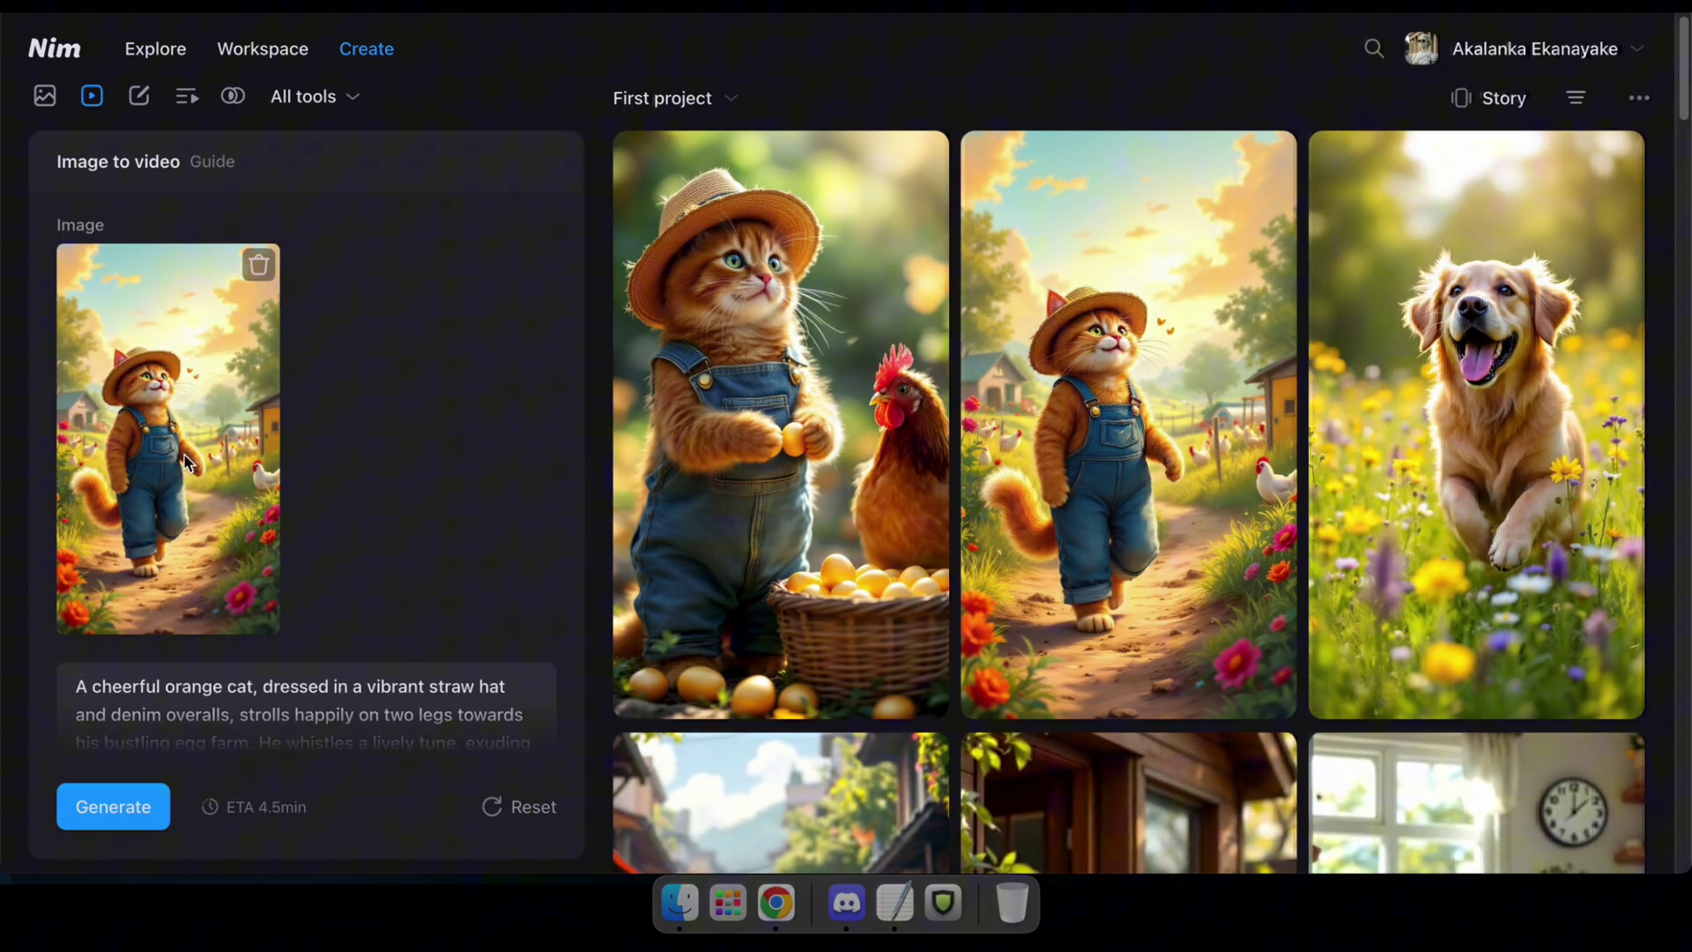
{"action": "scroll", "coordinate": [306, 431], "scroll_direction": "down", "scroll_amount": 3}
{"action": "triple_click", "coordinate": [206, 450]}
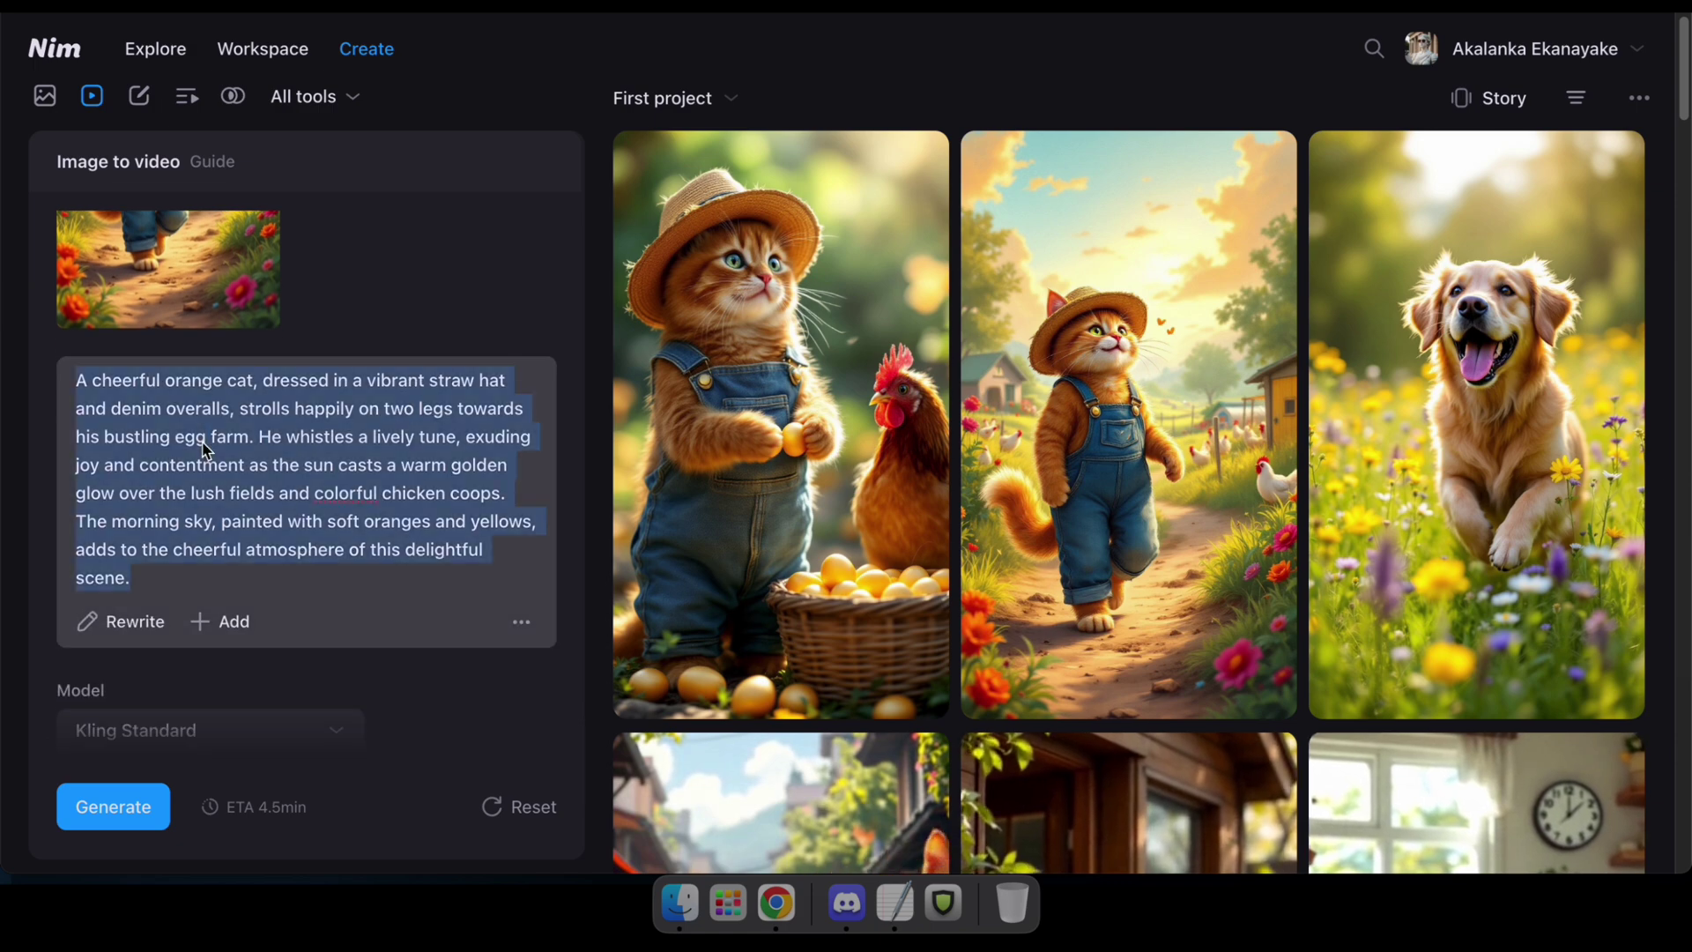
{"action": "scroll", "coordinate": [344, 567], "scroll_direction": "down", "scroll_amount": 2}
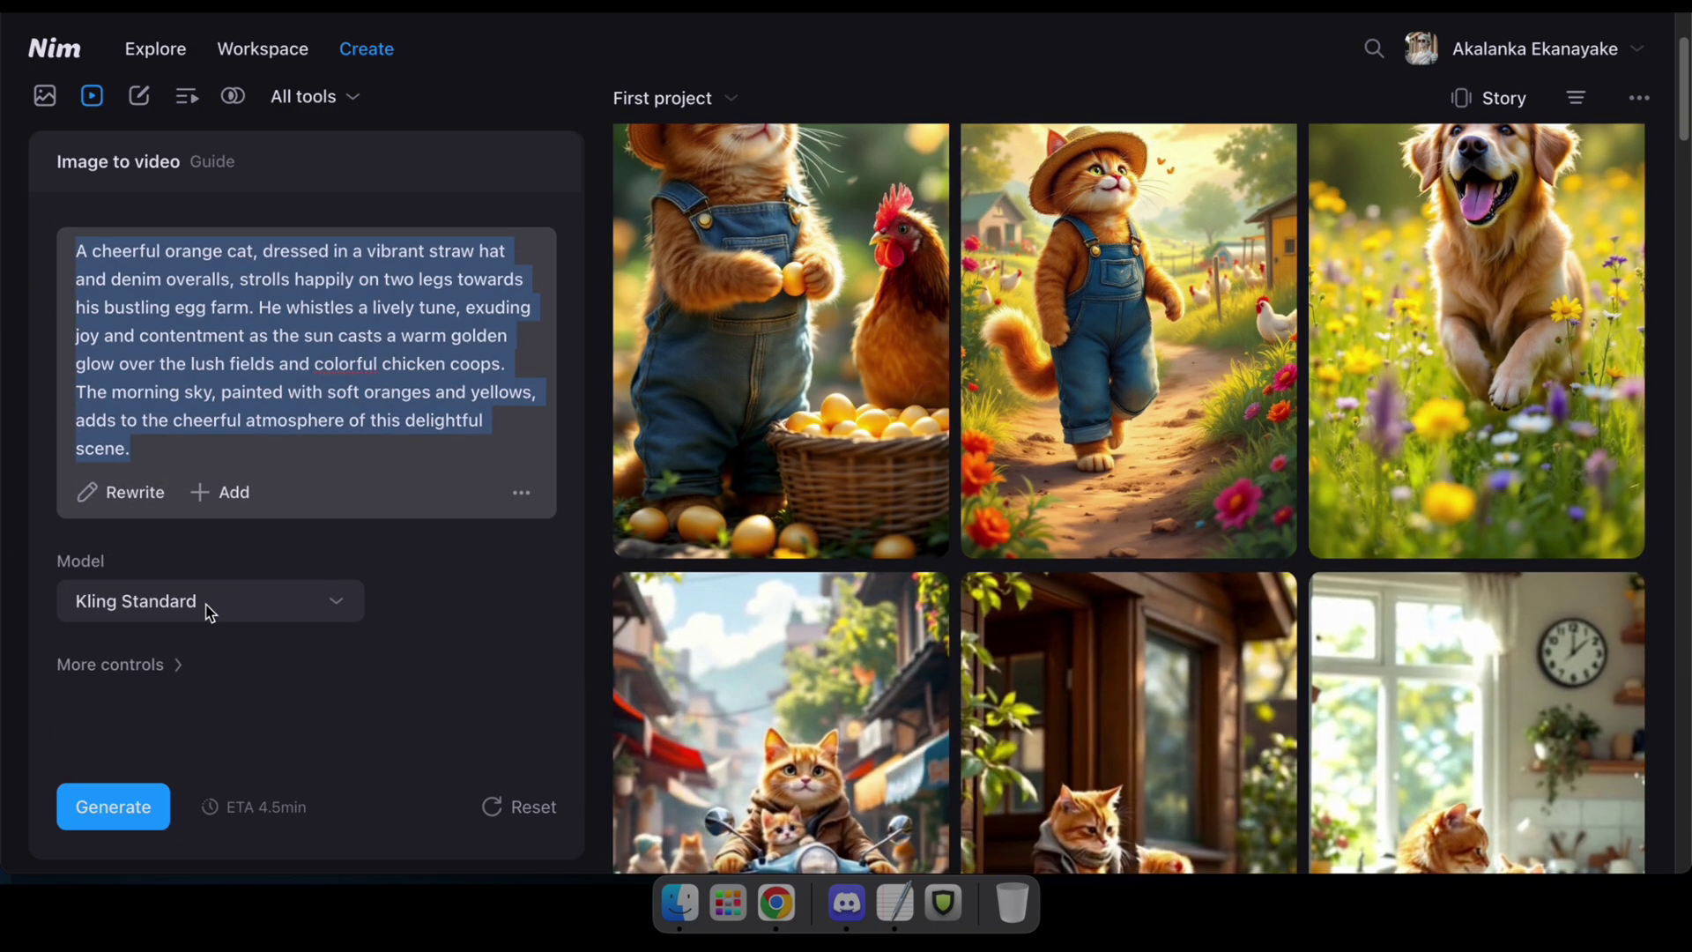
{"action": "left_click", "coordinate": [208, 606]}
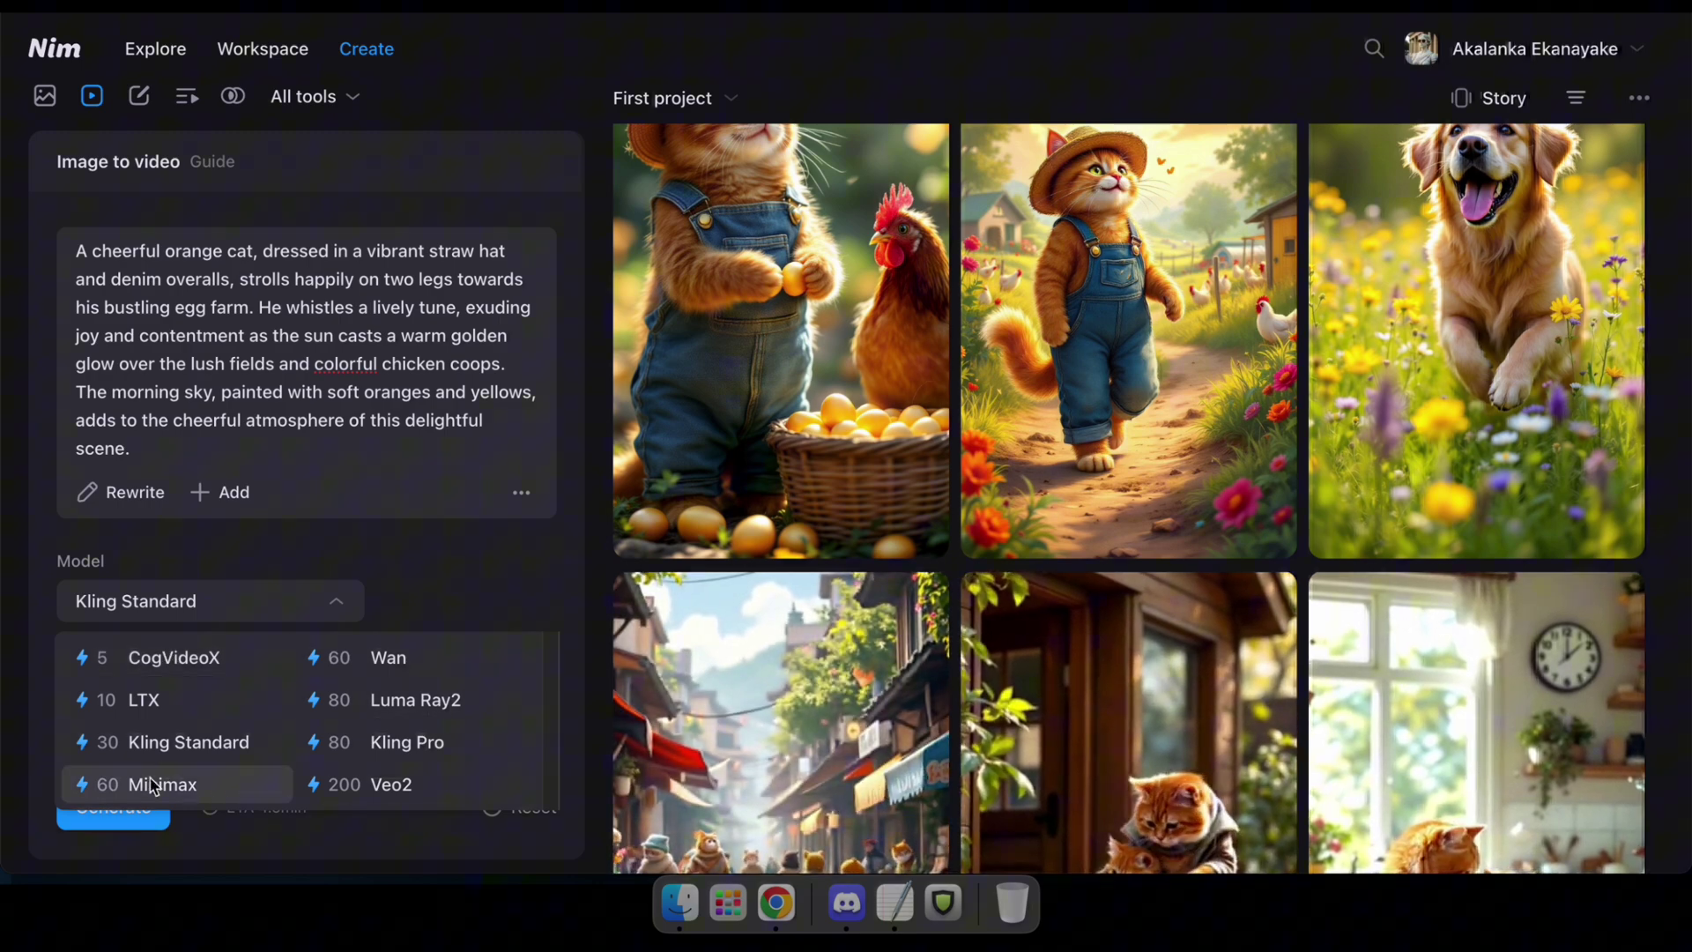
{"action": "left_click", "coordinate": [394, 749]}
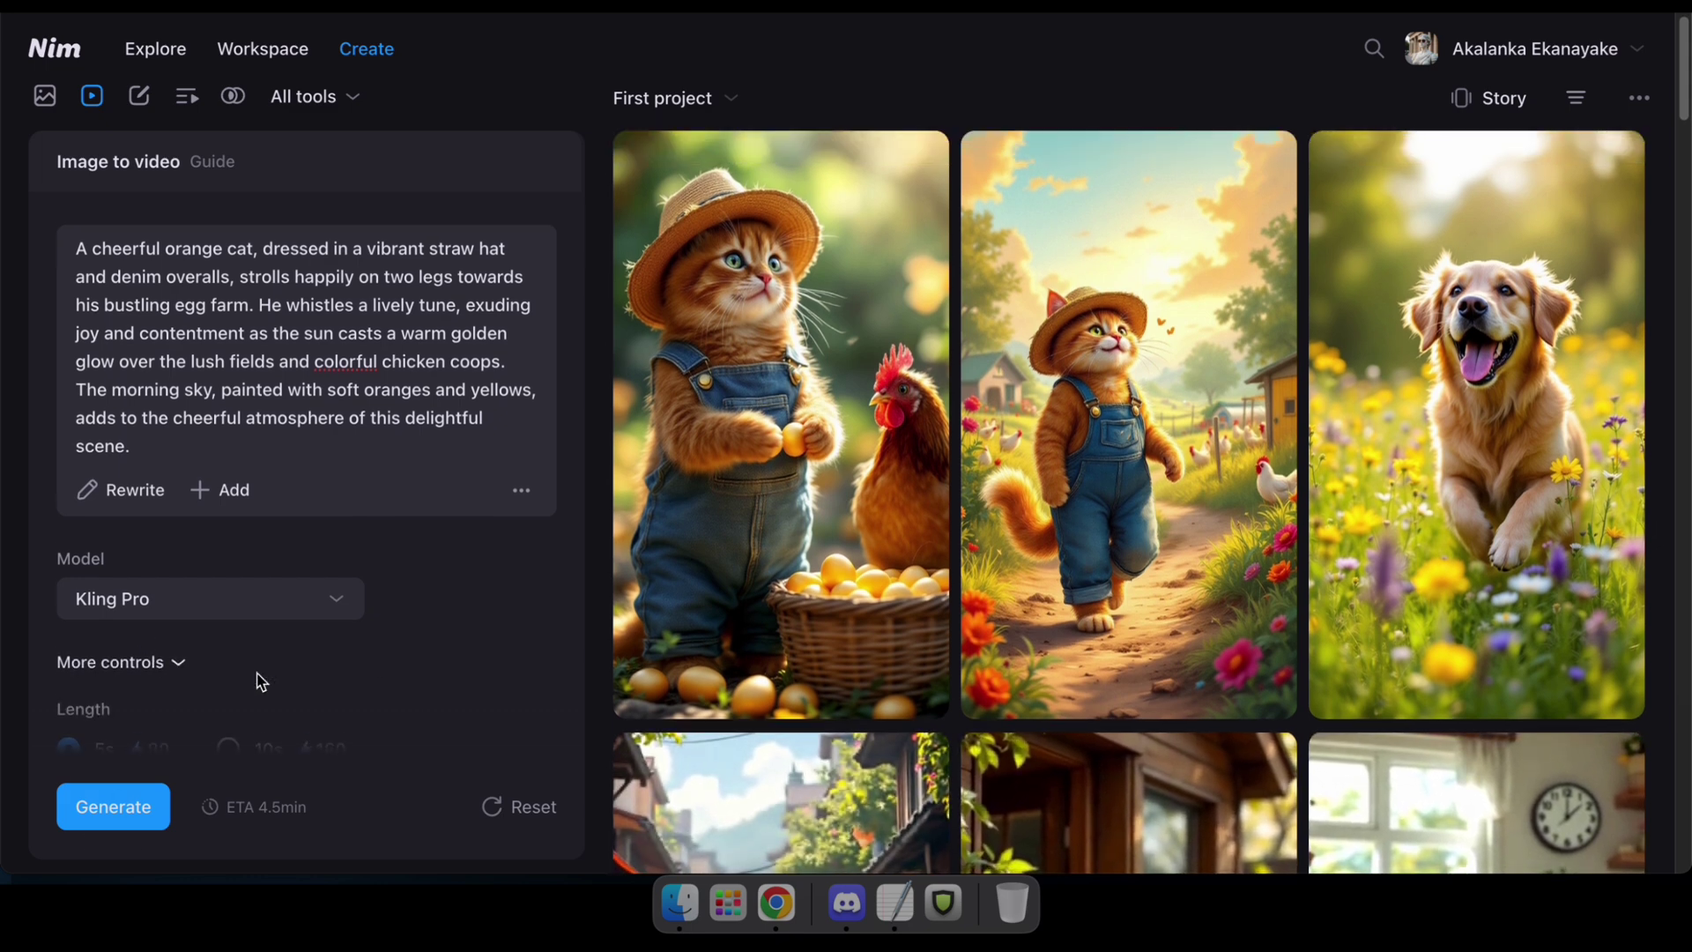
{"action": "scroll", "coordinate": [261, 681], "scroll_direction": "down", "scroll_amount": 3}
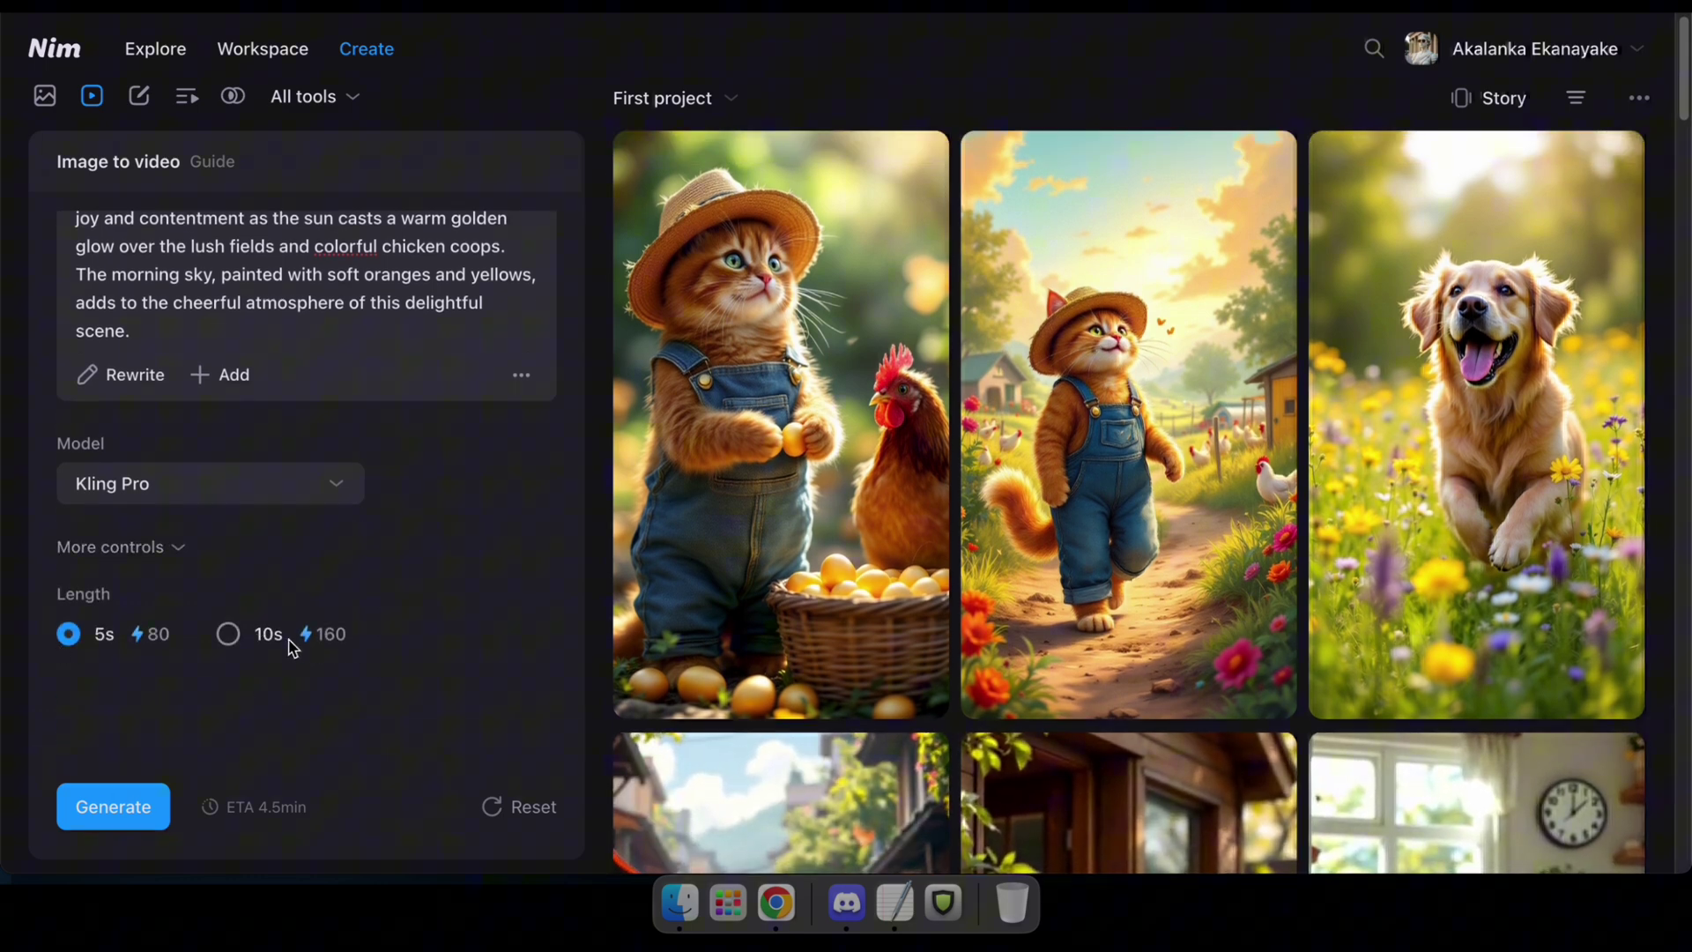
{"action": "left_click", "coordinate": [124, 808]}
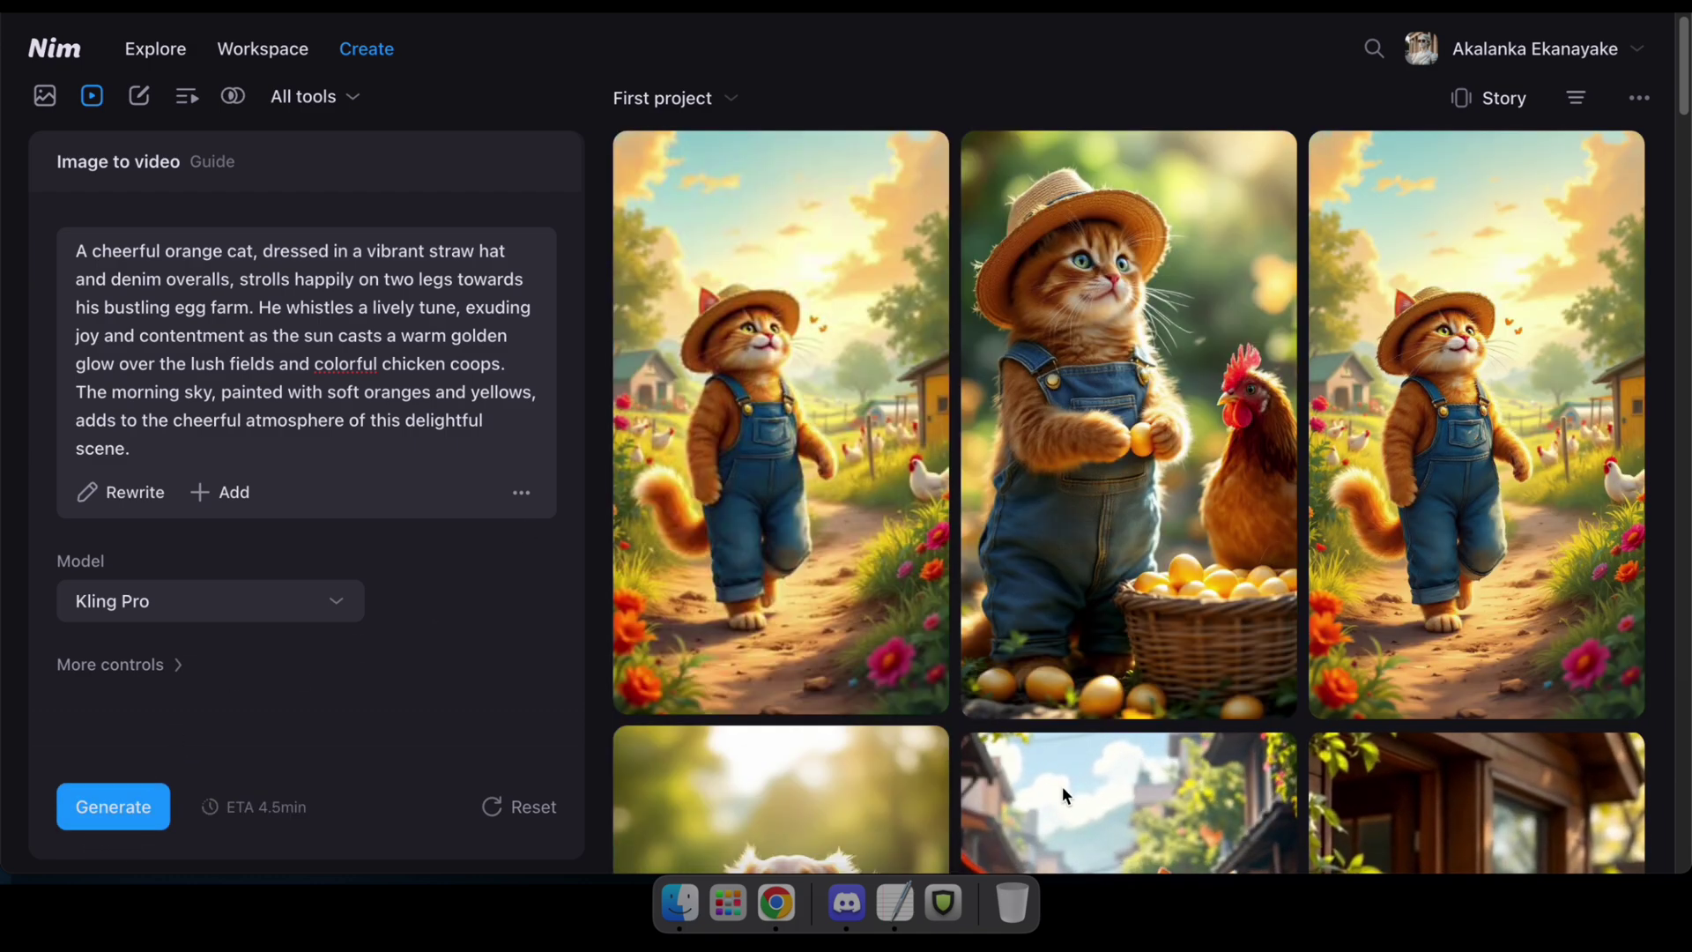
{"action": "left_click", "coordinate": [802, 410]}
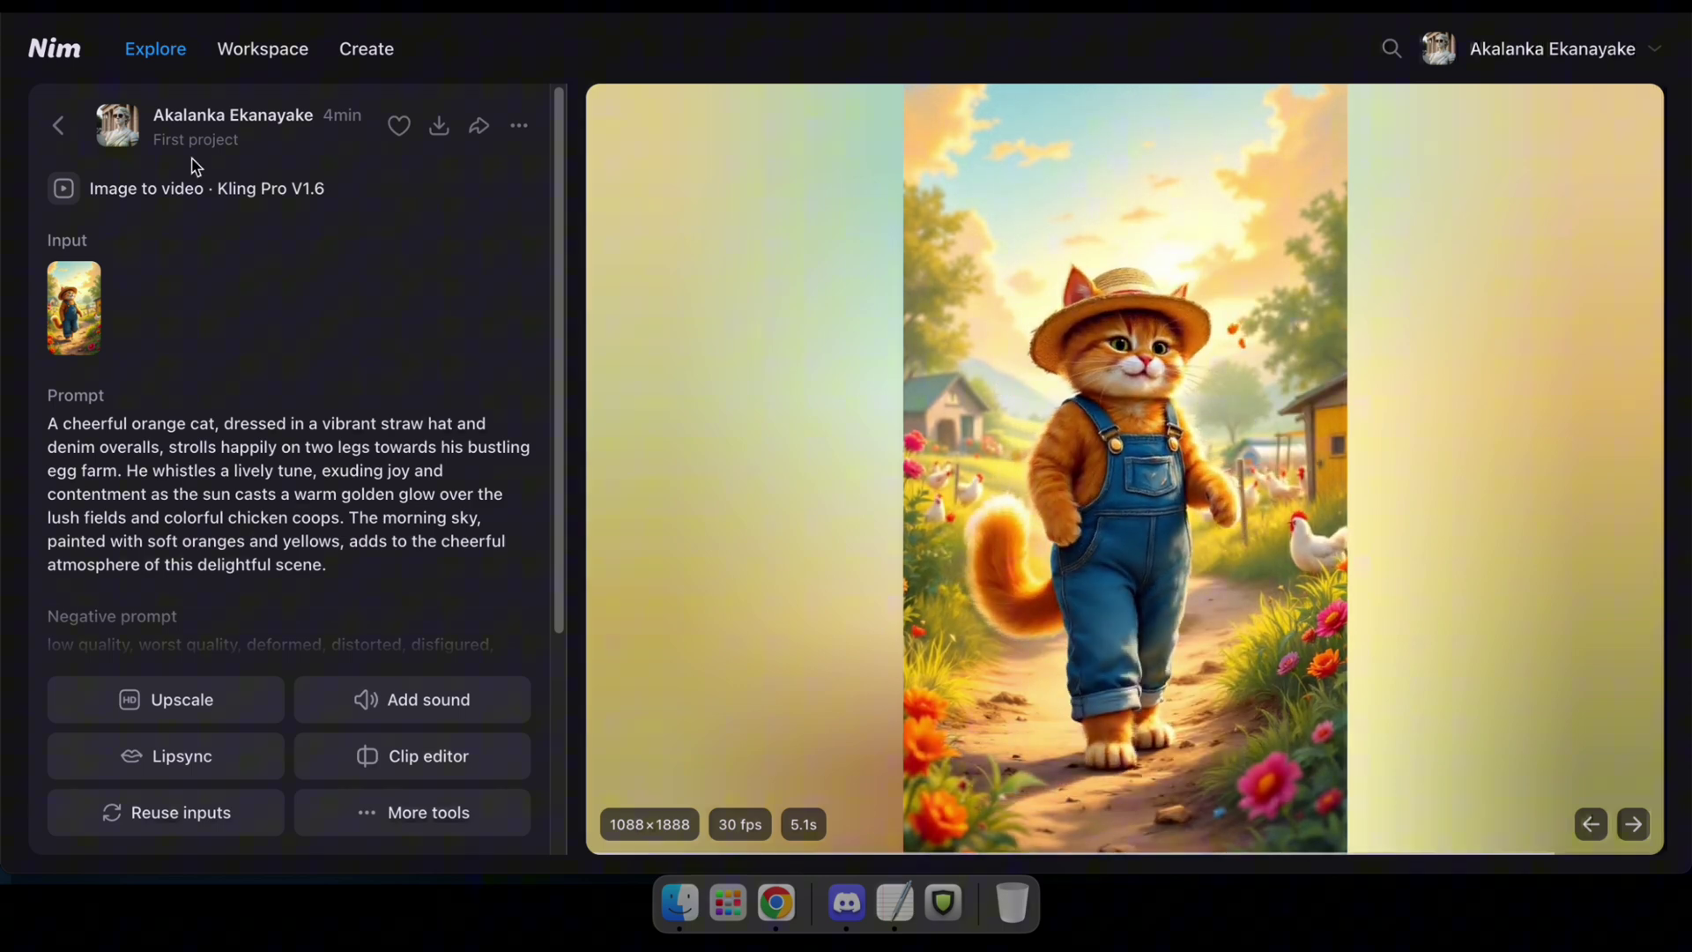
- Send the cat-with-hen image to Image to video, generate with Kling Pro, and open it
{"action": "left_click", "coordinate": [64, 125]}
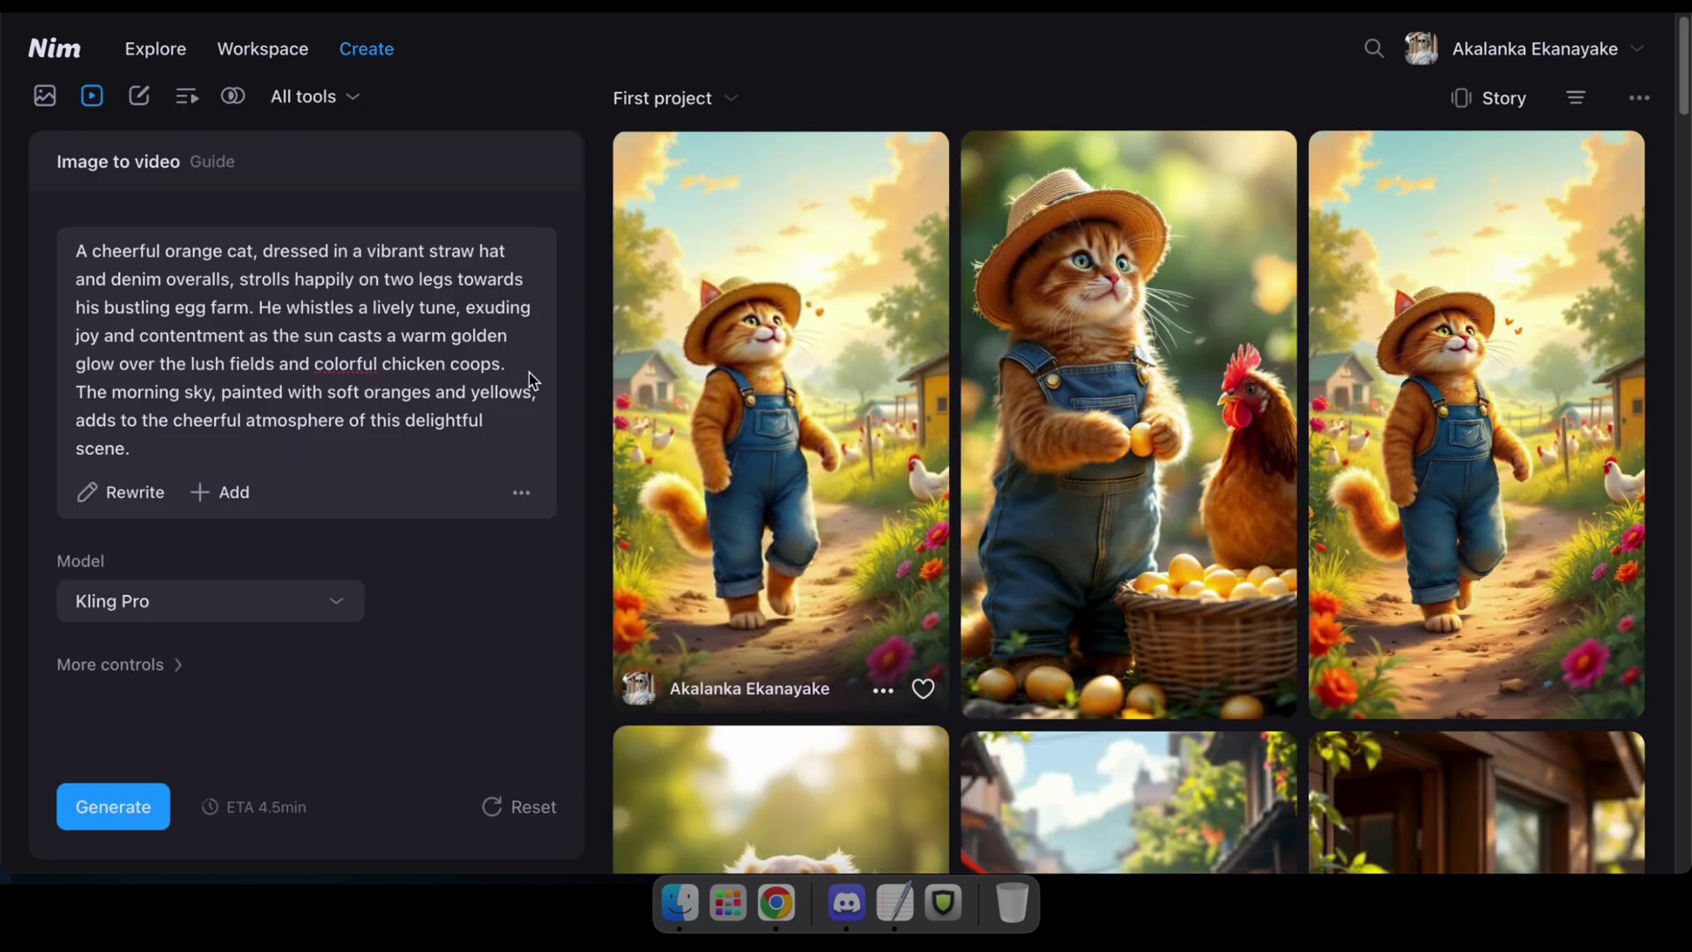
{"action": "left_click", "coordinate": [1157, 322]}
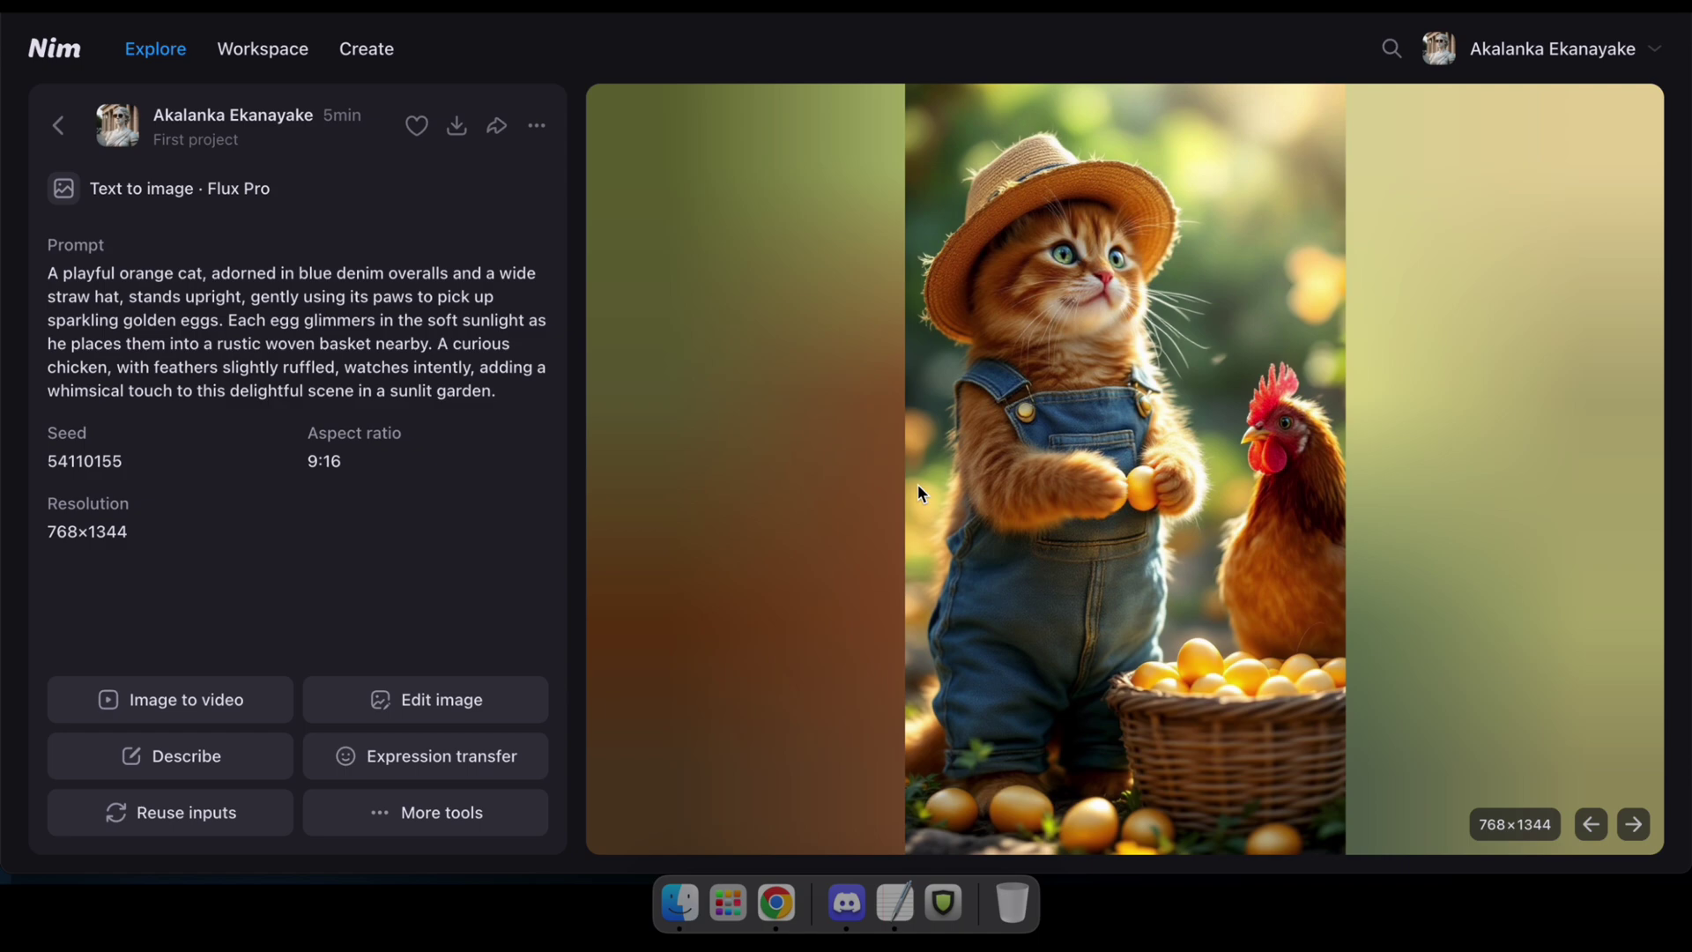
{"action": "left_click", "coordinate": [187, 704]}
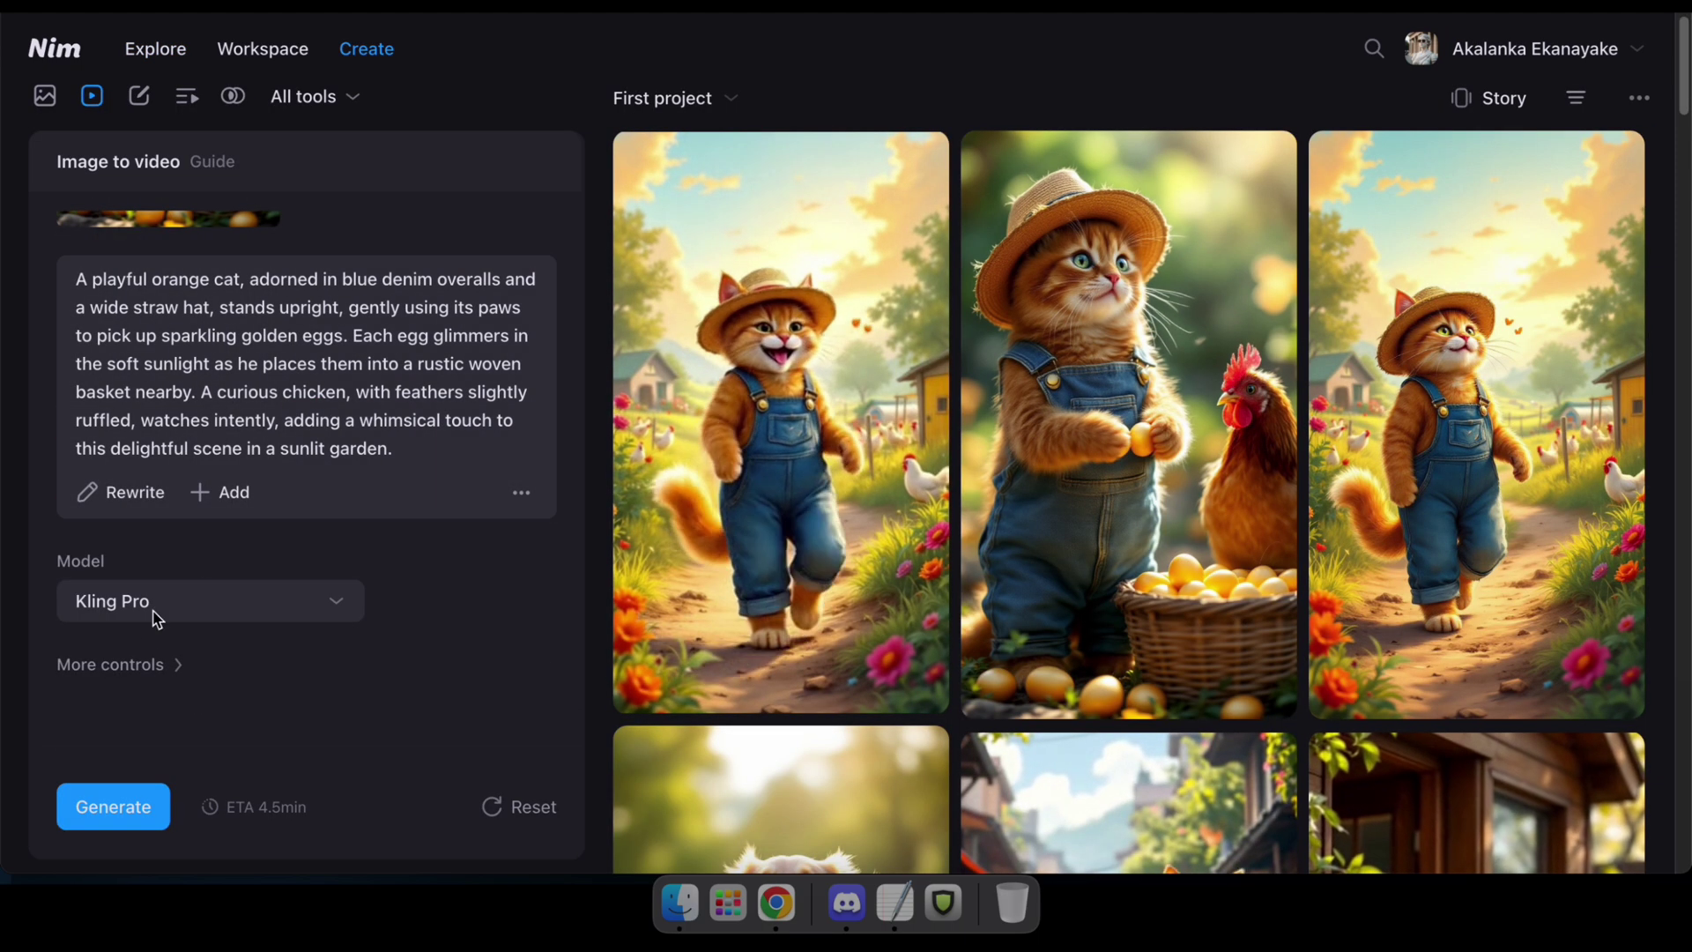
{"action": "left_click", "coordinate": [124, 805]}
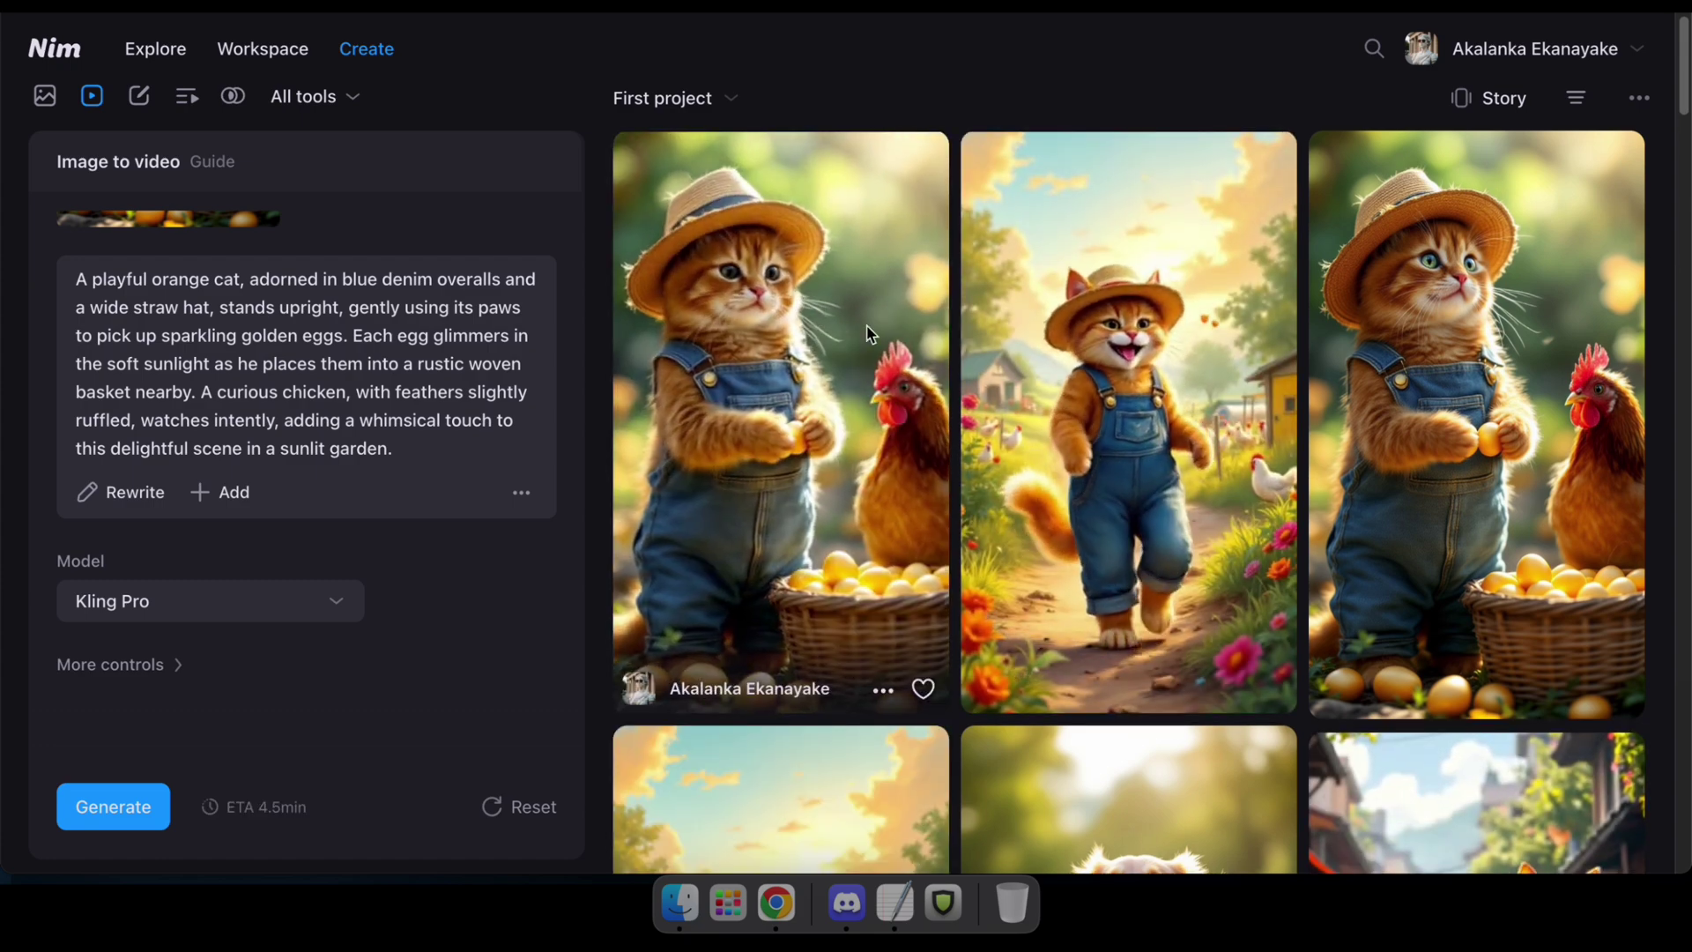
{"action": "left_click", "coordinate": [869, 333]}
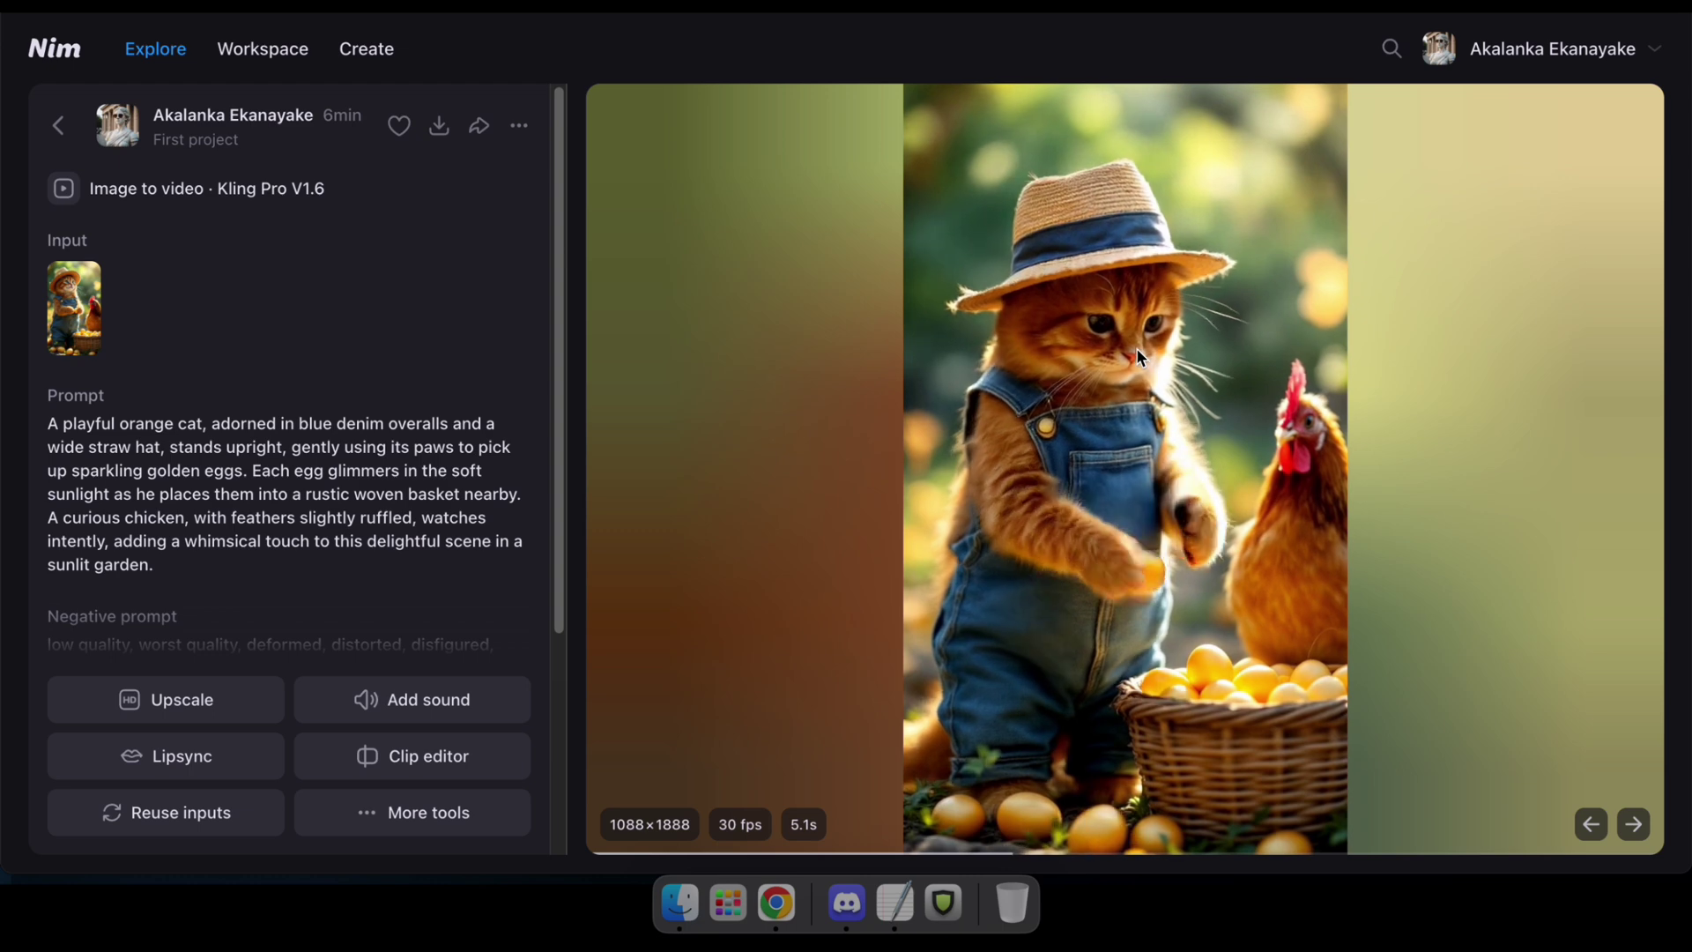
- Review the egg-gathering cat video, then return to the Image to video page
{"action": "scroll", "coordinate": [387, 586], "scroll_direction": "down", "scroll_amount": 3}
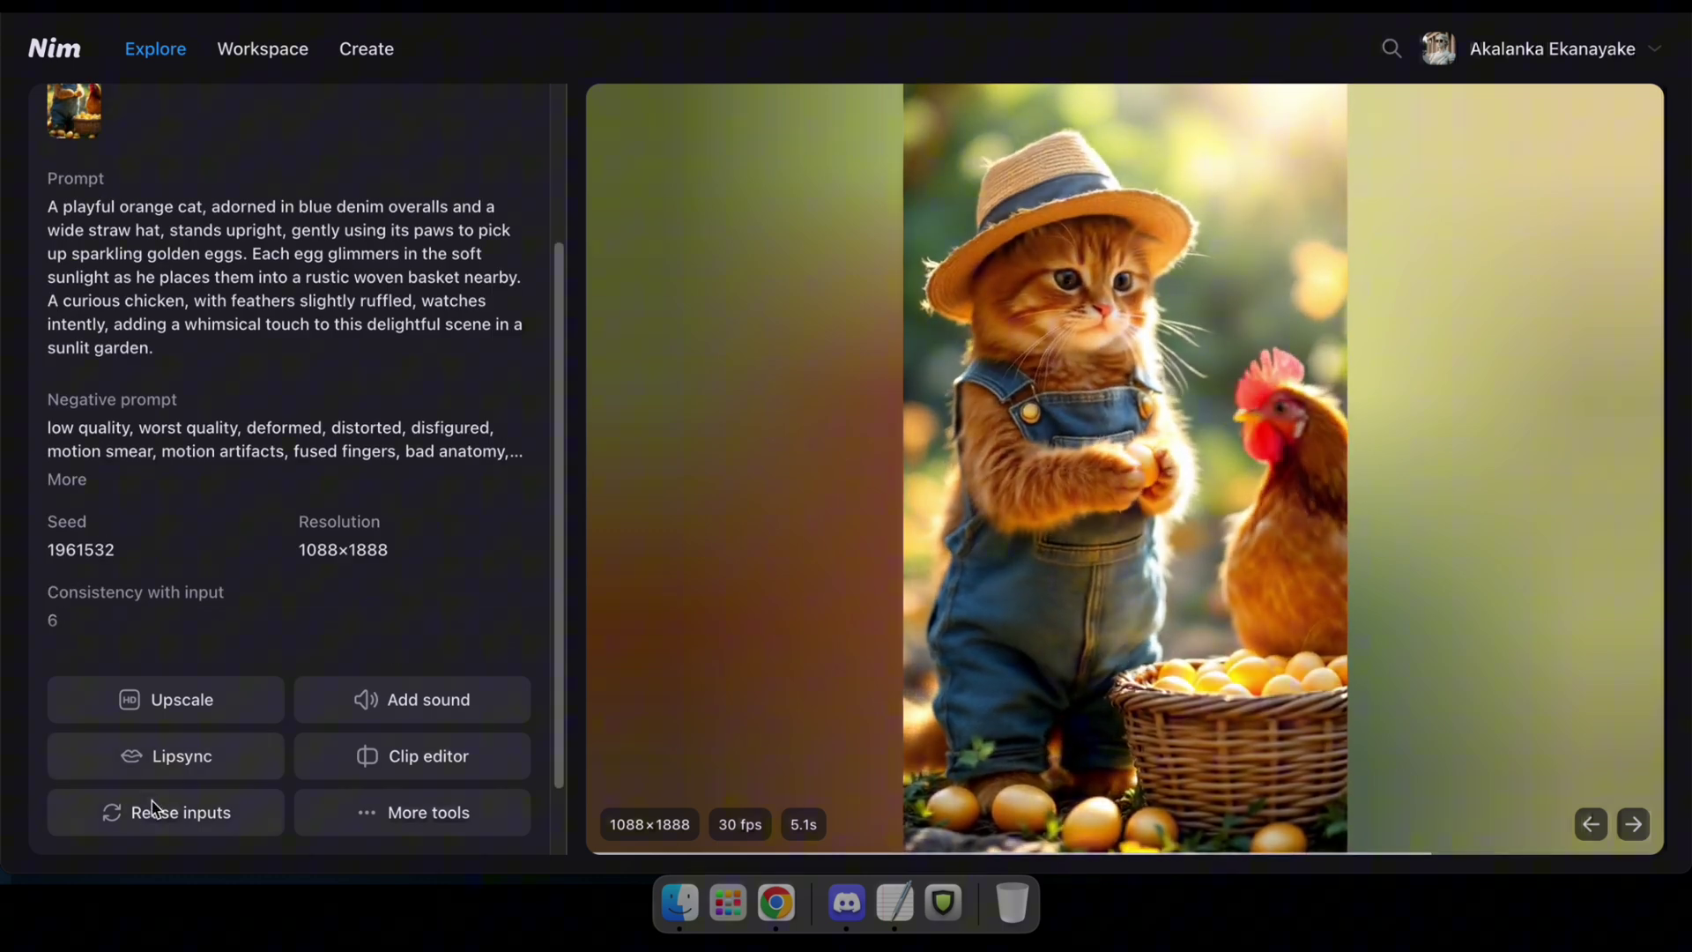
{"action": "mouse_move", "coordinate": [425, 813]}
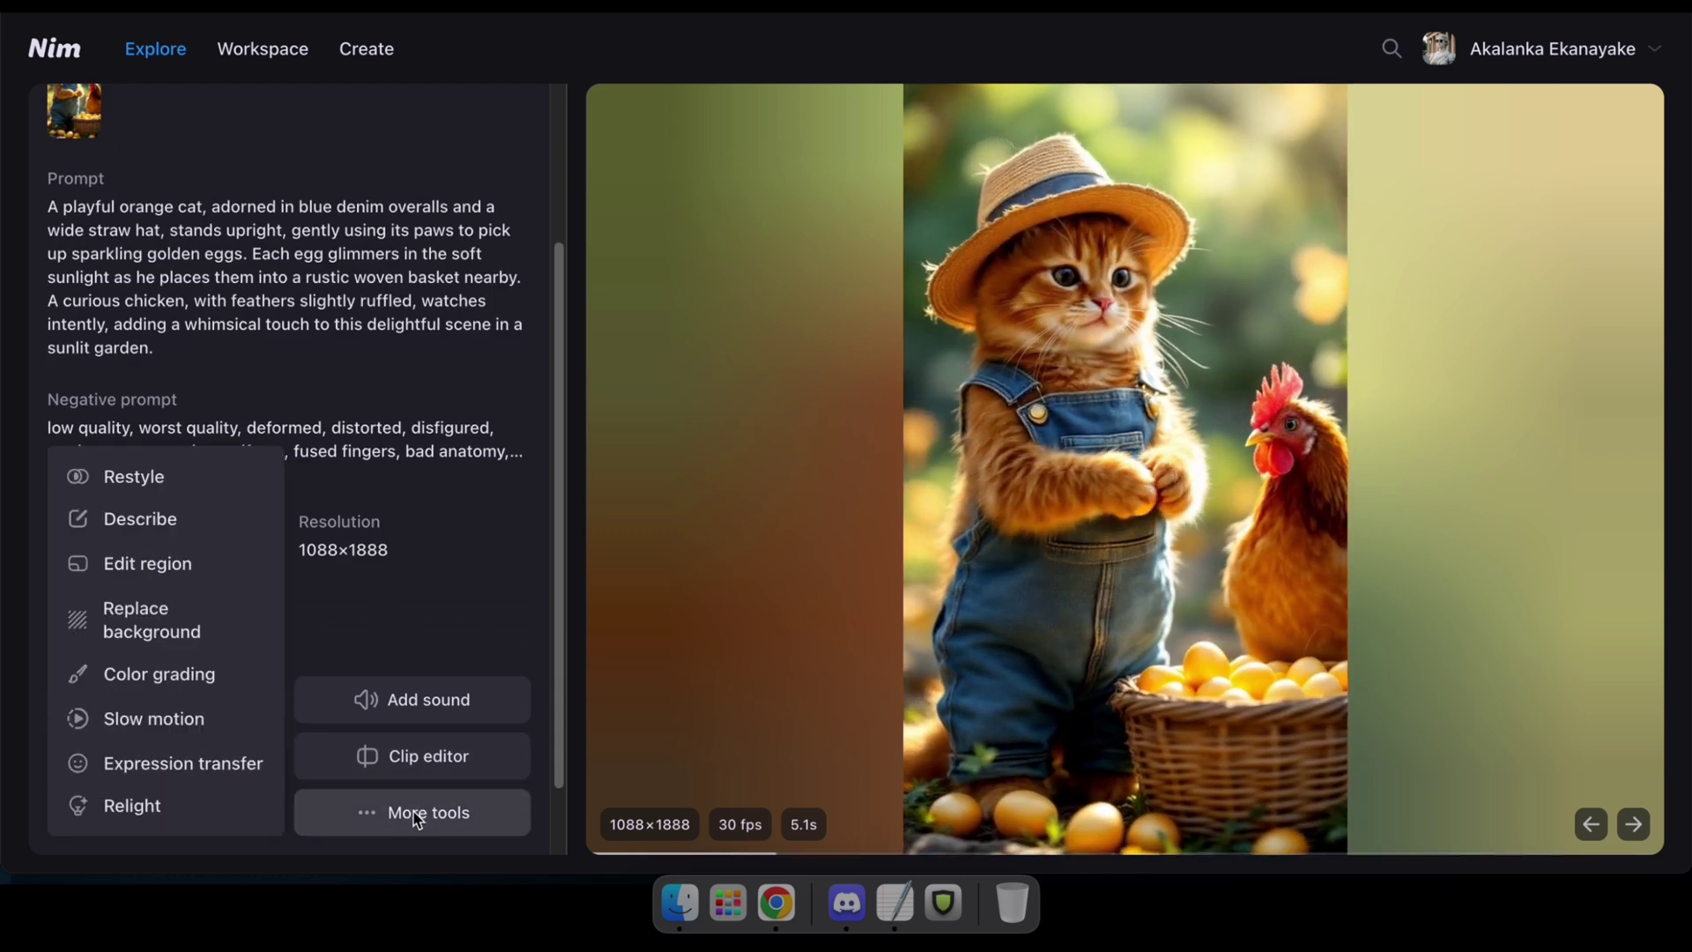
{"action": "scroll", "coordinate": [438, 566], "scroll_direction": "up", "scroll_amount": 3}
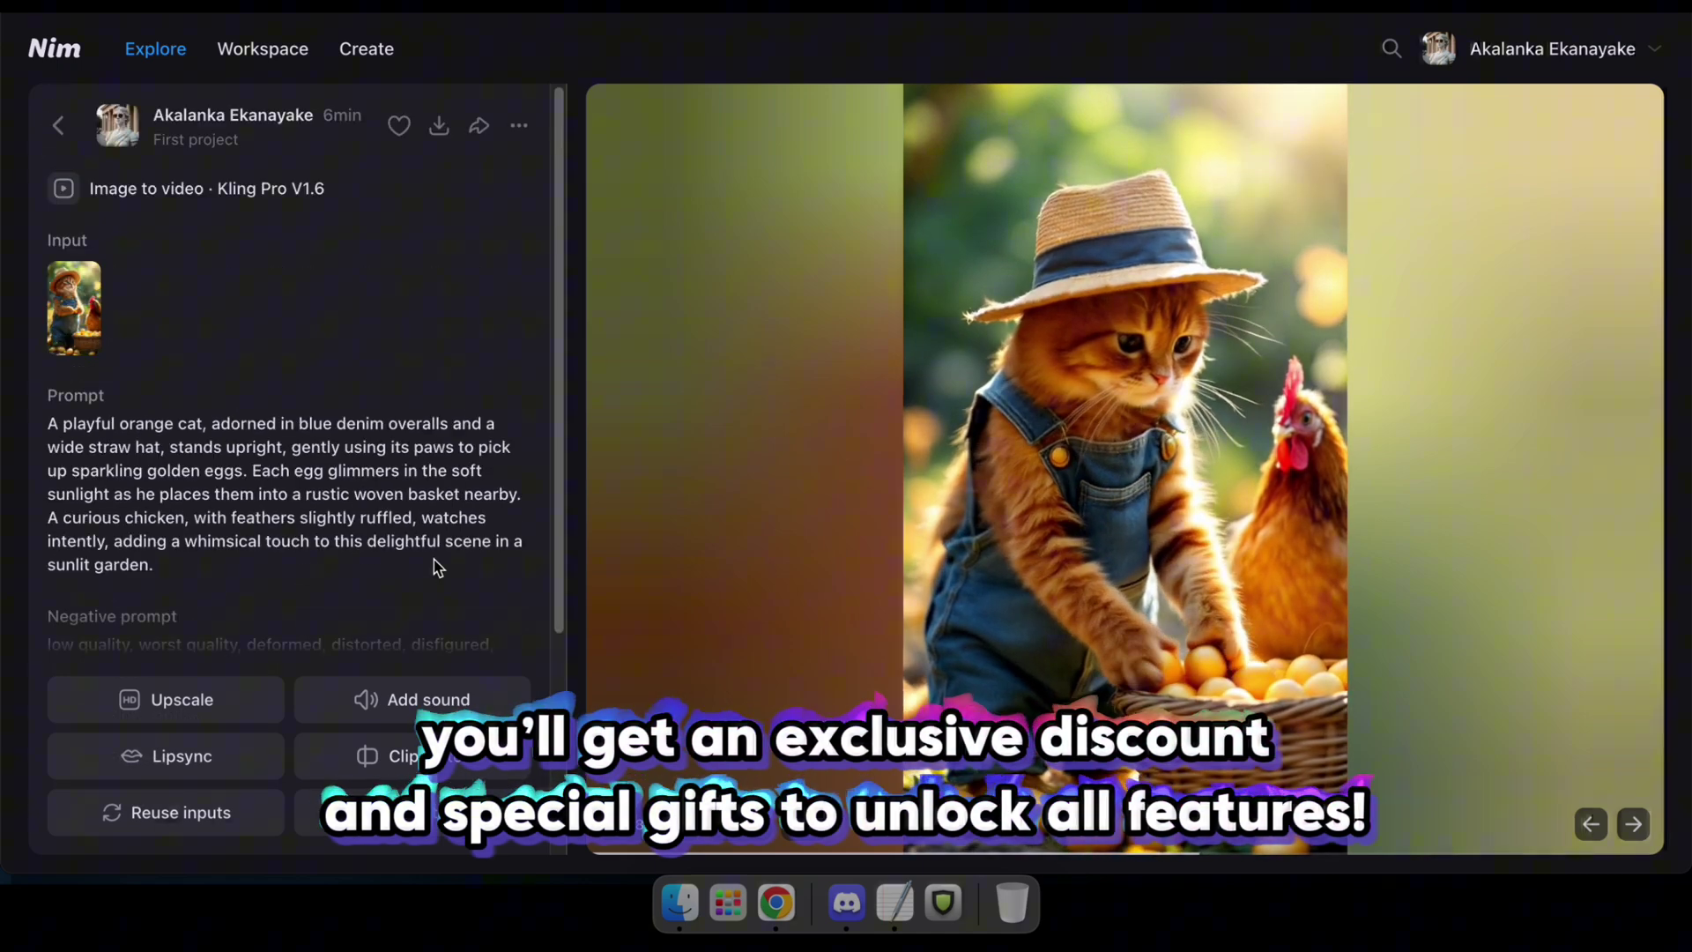
{"action": "left_click", "coordinate": [58, 125]}
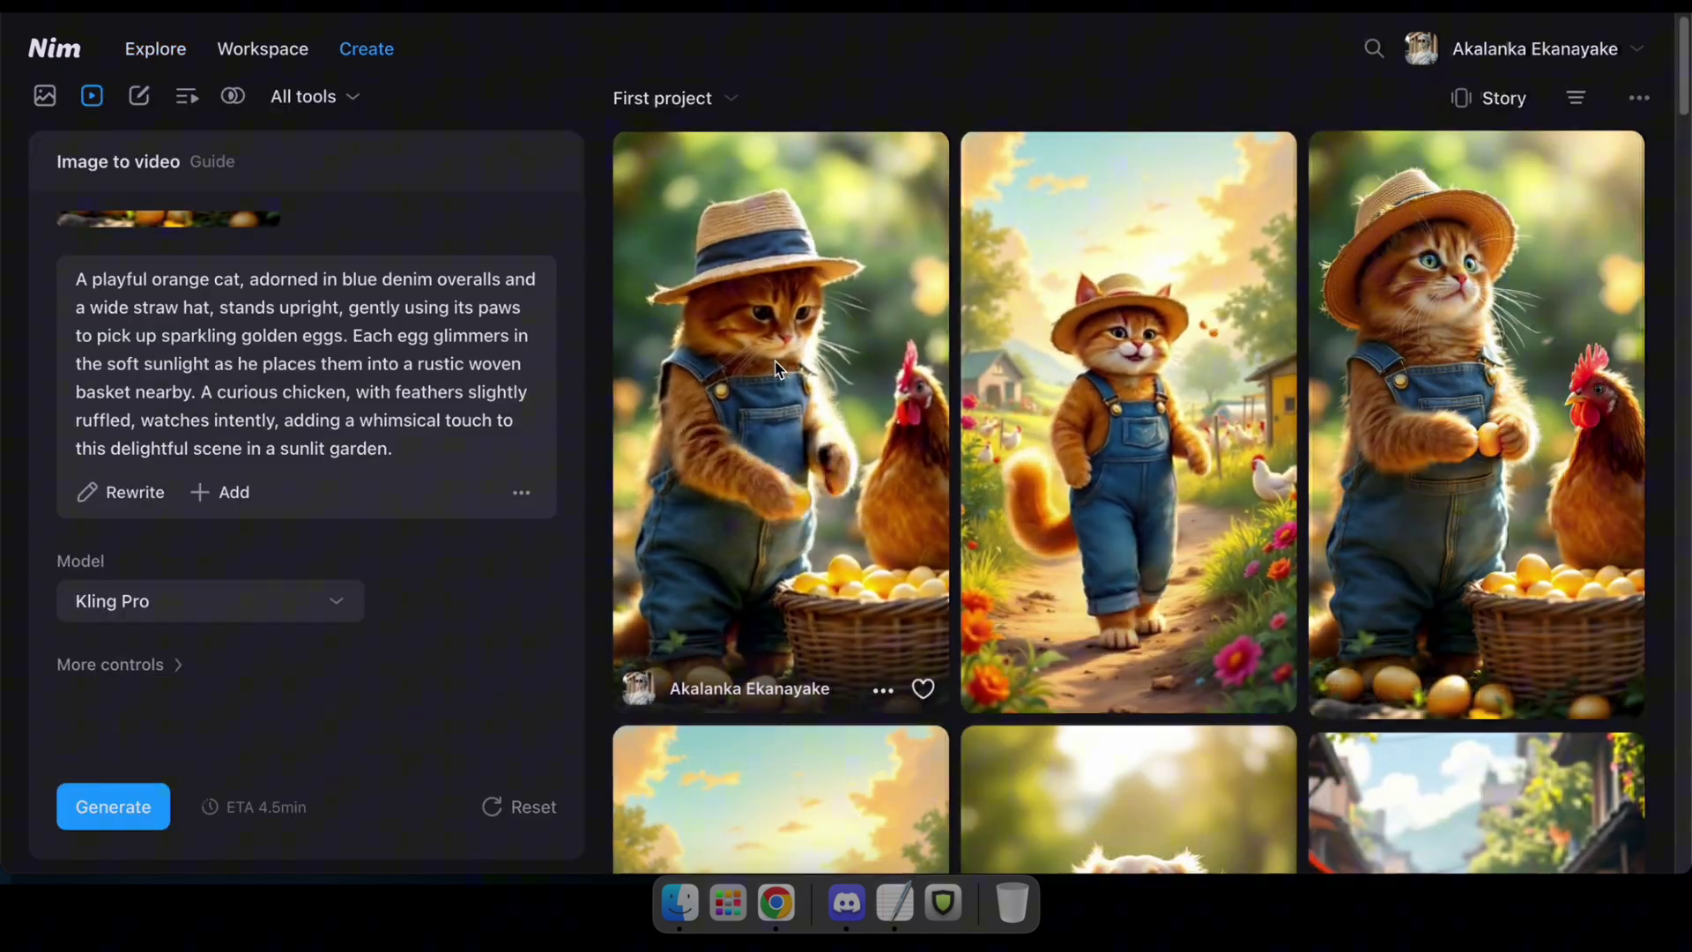
{"action": "scroll", "coordinate": [294, 347], "scroll_direction": "up", "scroll_amount": 5}
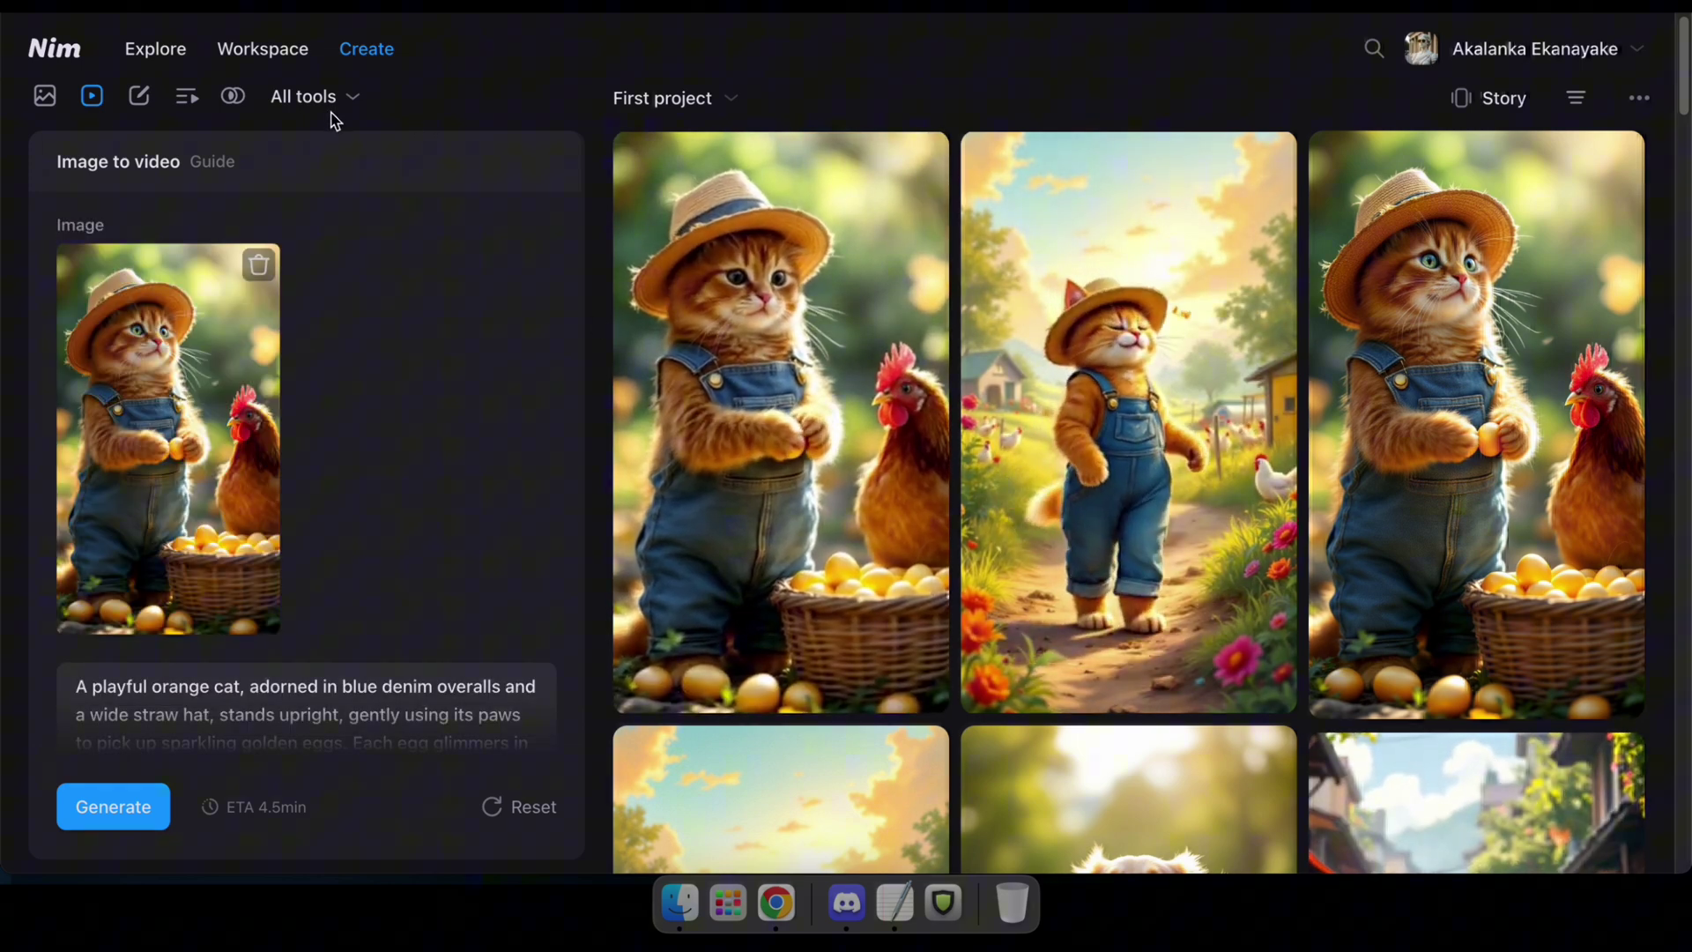
{"action": "scroll", "coordinate": [342, 435], "scroll_direction": "down", "scroll_amount": 5}
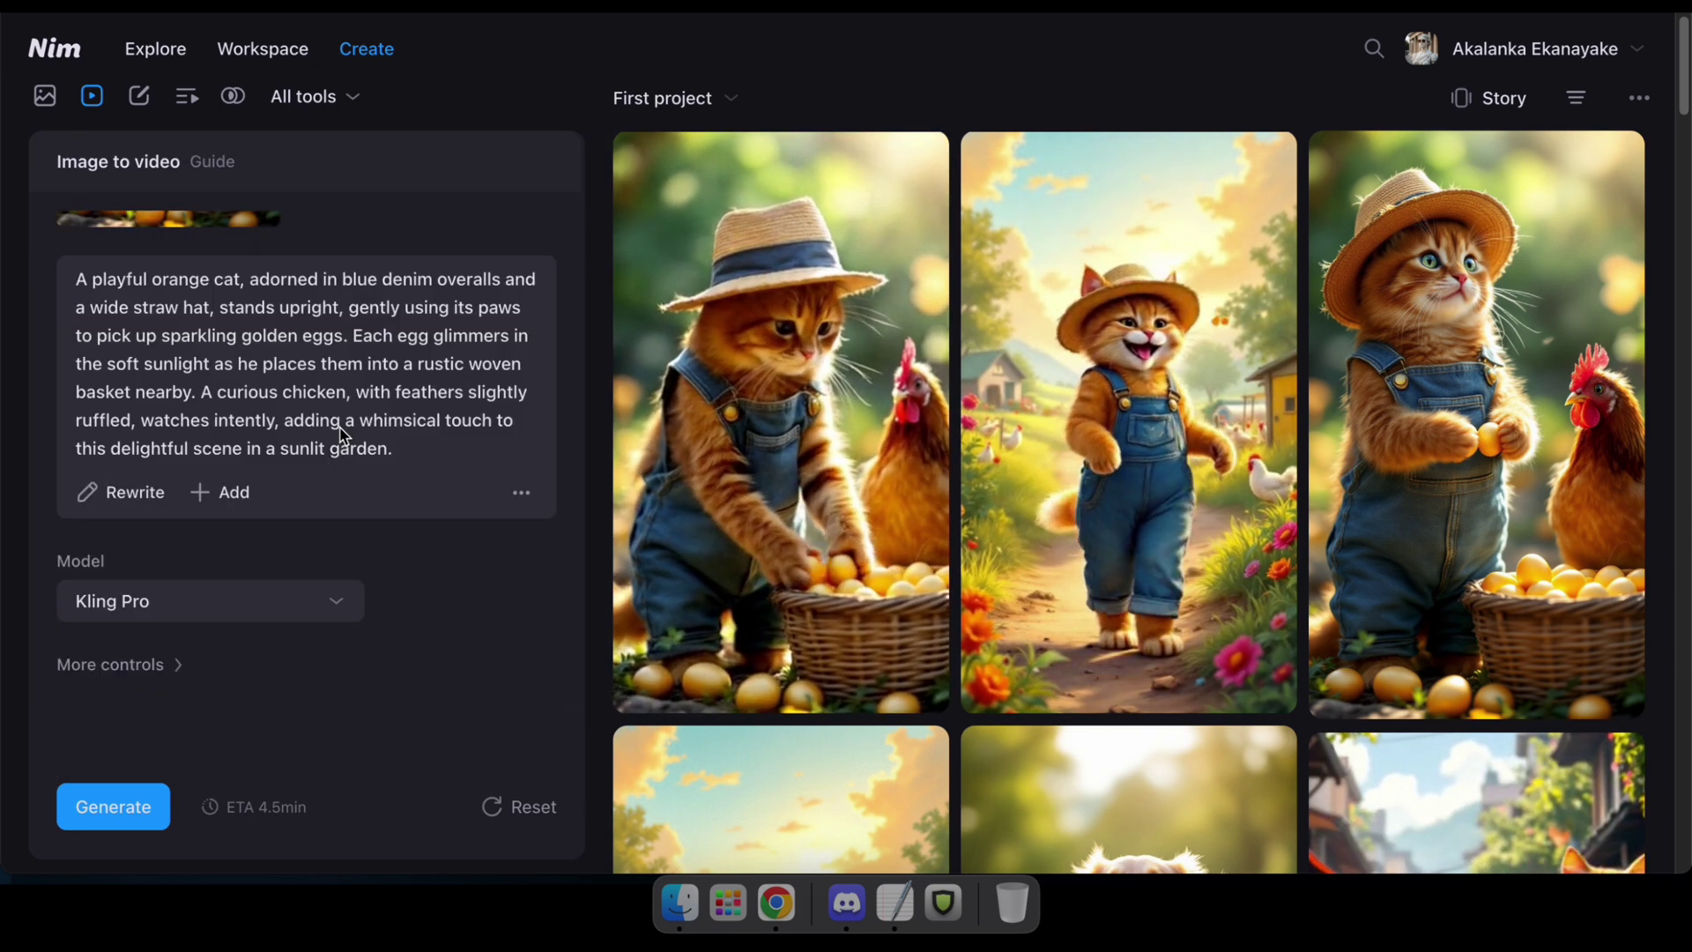